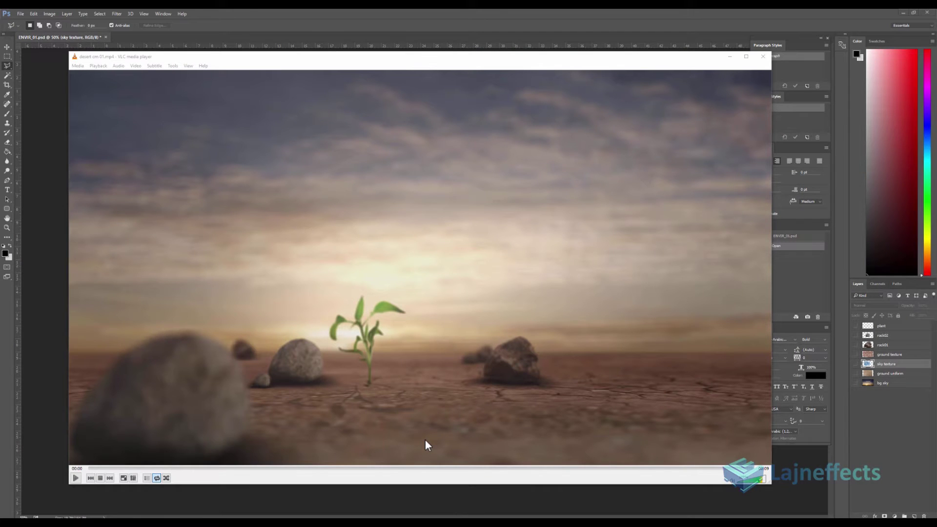
Play the desert cm 01.mp4 preview in VLC, then close the player.
click(76, 478)
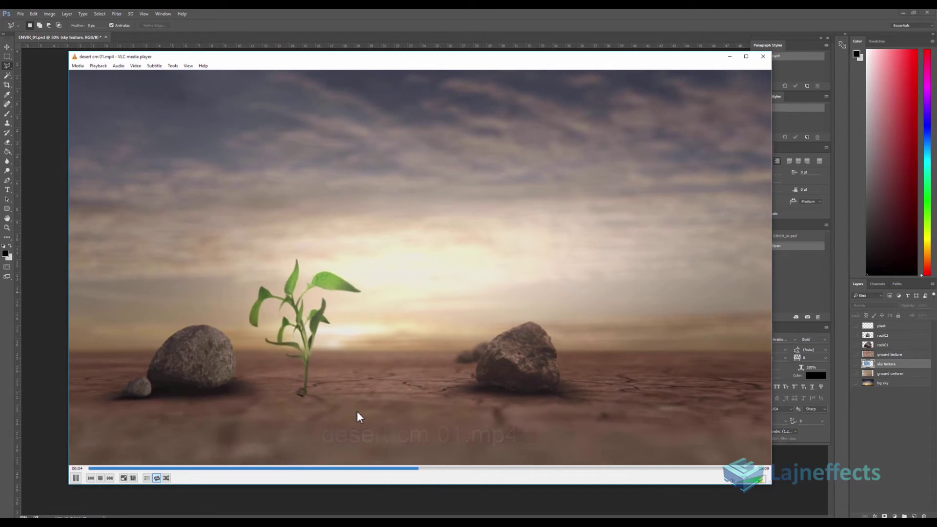
click(763, 56)
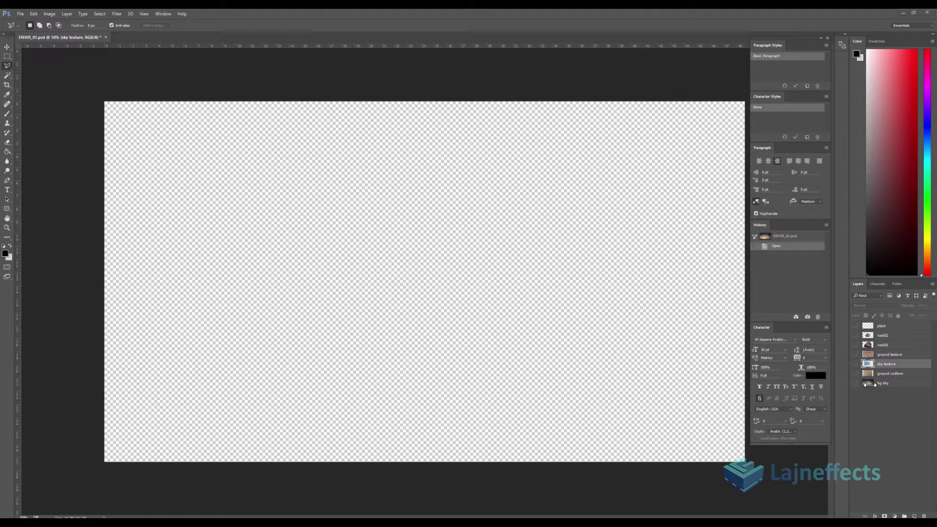
Turn on visibility for bg sky, ground uniform, sky texture, ground texture, rock01, rock02 and plant.
click(854, 383)
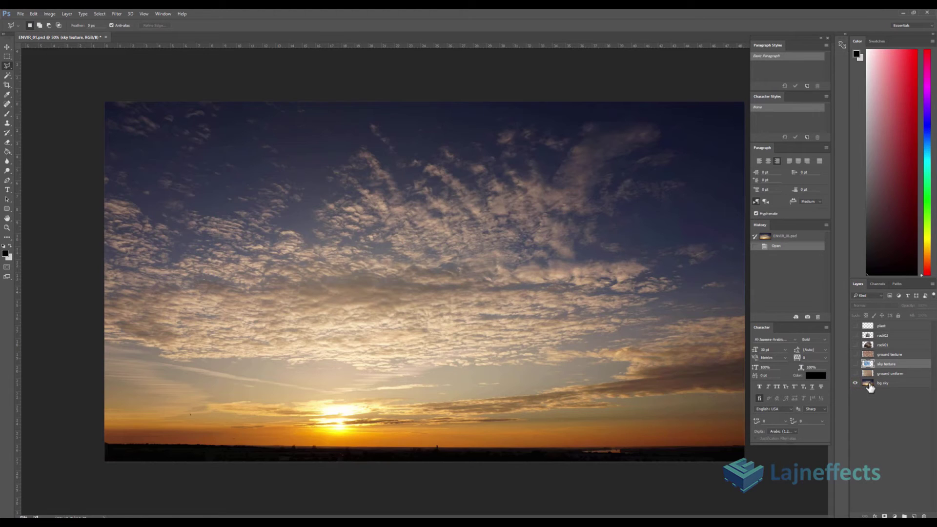
click(855, 373)
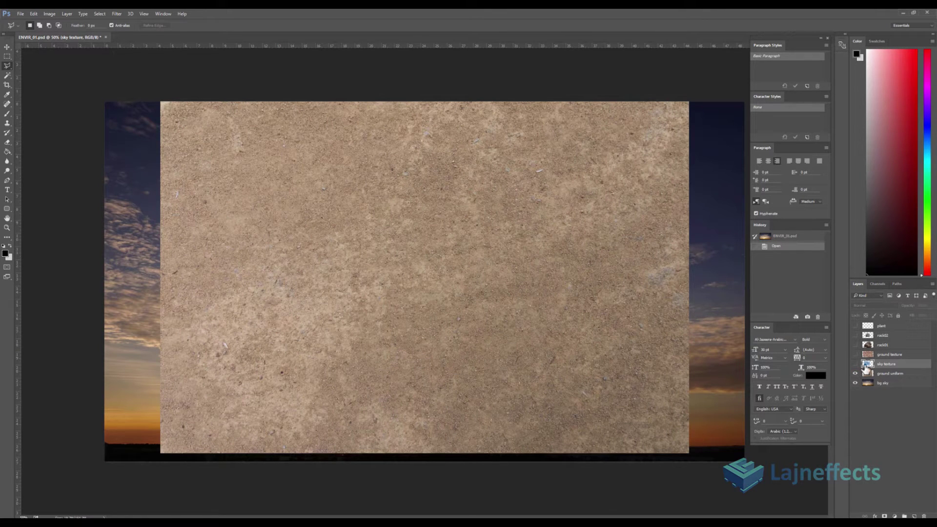
click(855, 364)
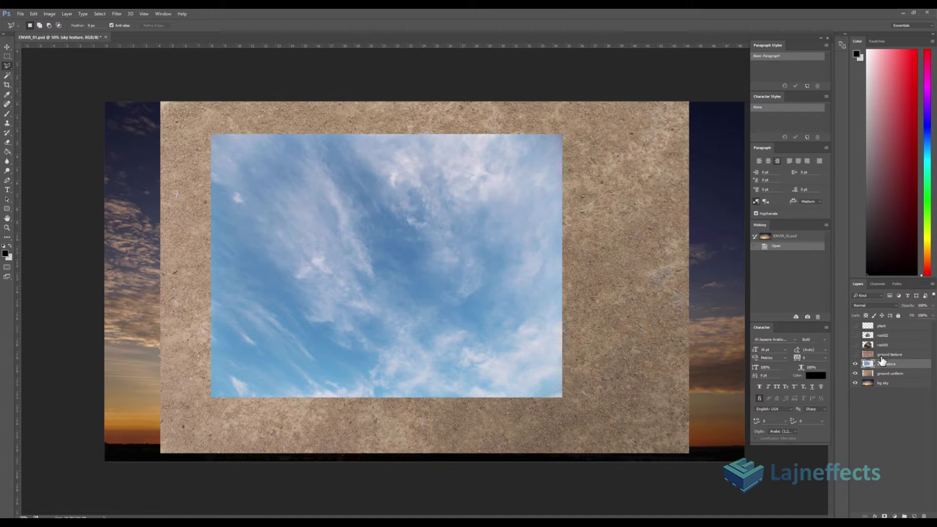
click(854, 355)
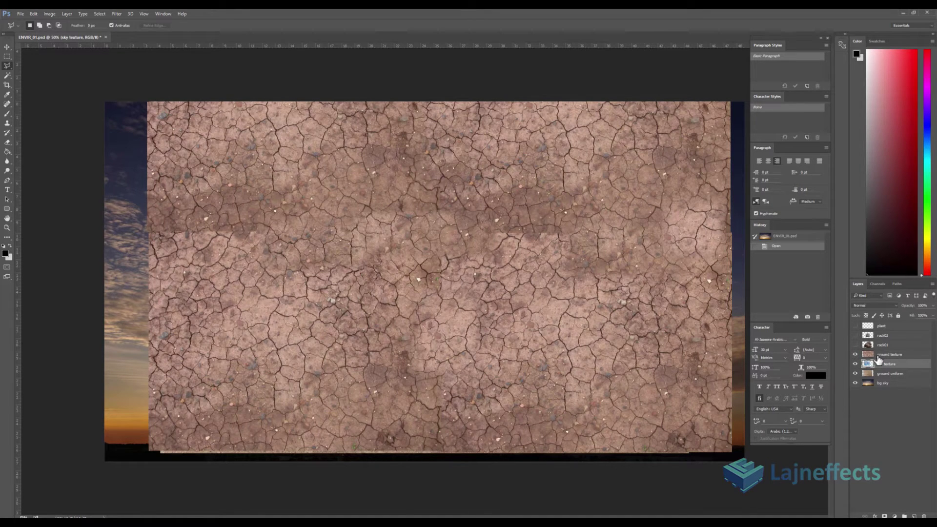
click(855, 345)
click(854, 335)
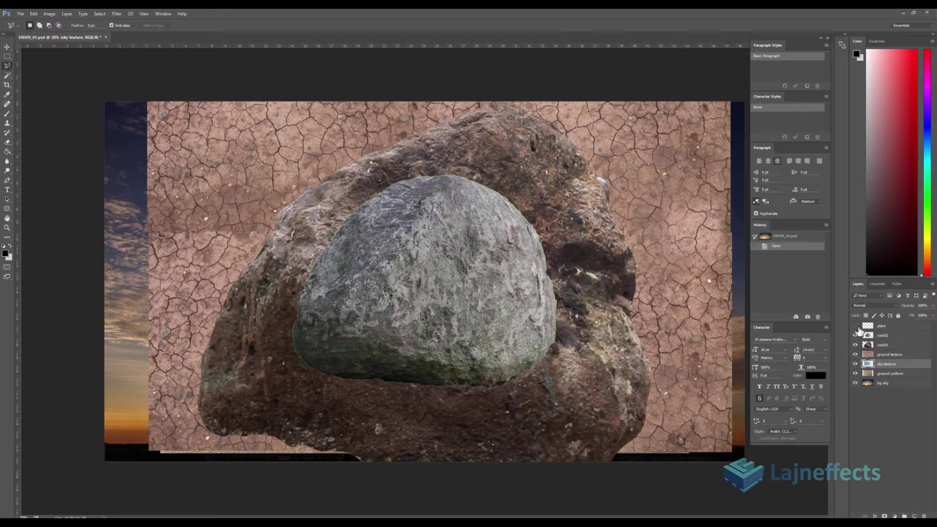
click(854, 326)
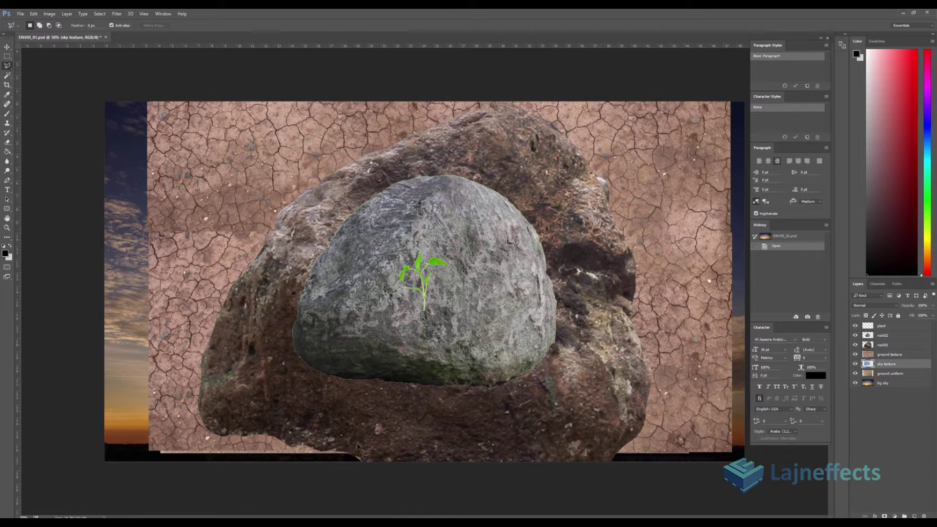
Import ENVIR_01.psd into After Effects as a layered composition.
mouse_move(314, 524)
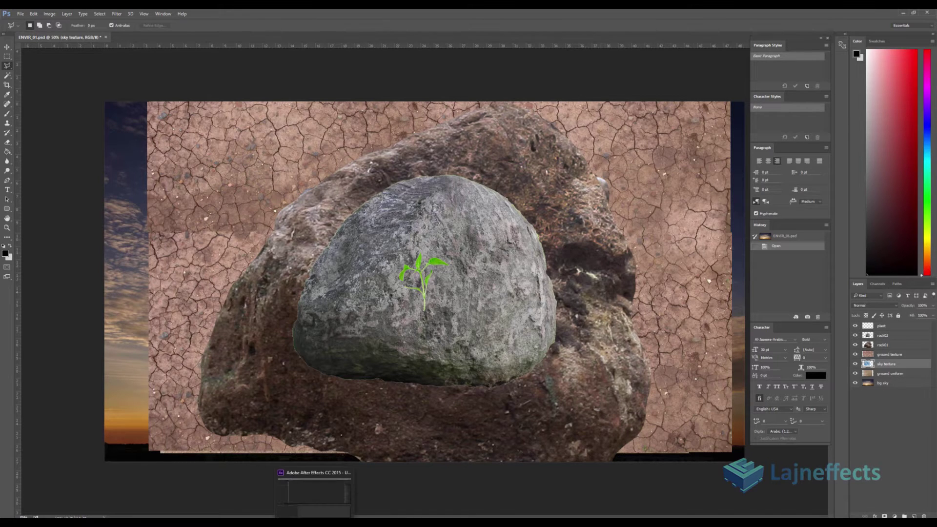
click(314, 523)
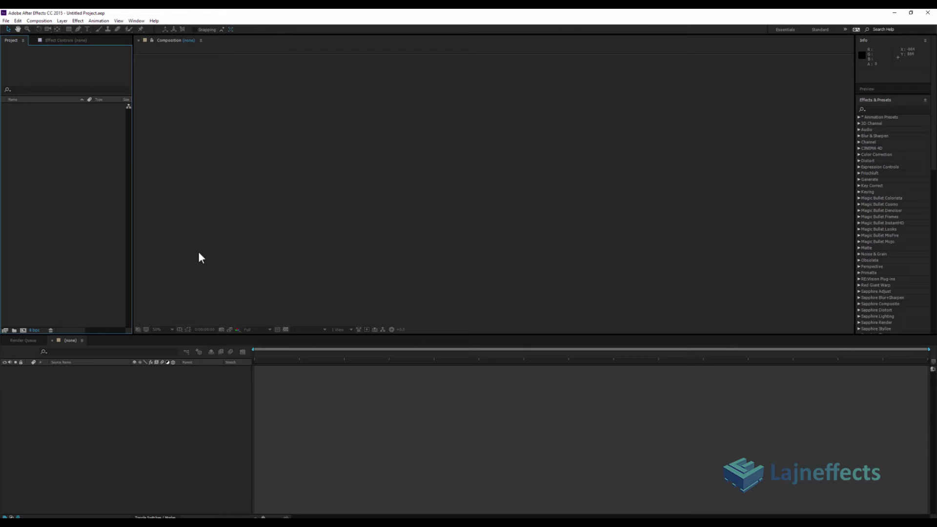
double_click(31, 119)
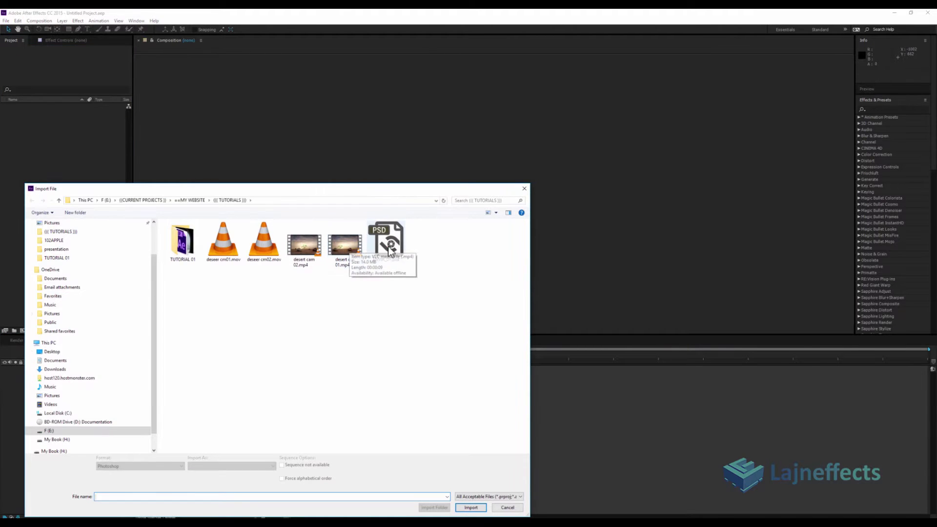
double_click(385, 244)
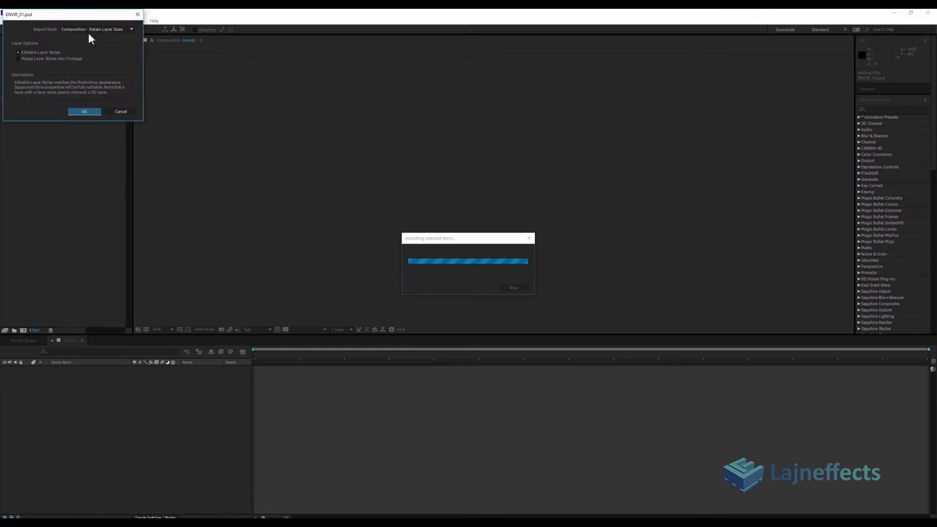
click(86, 112)
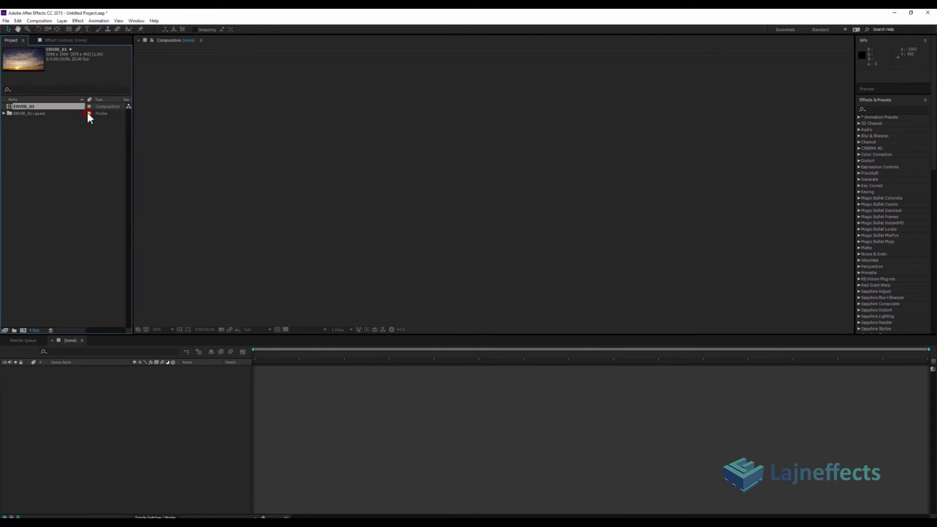
click(49, 141)
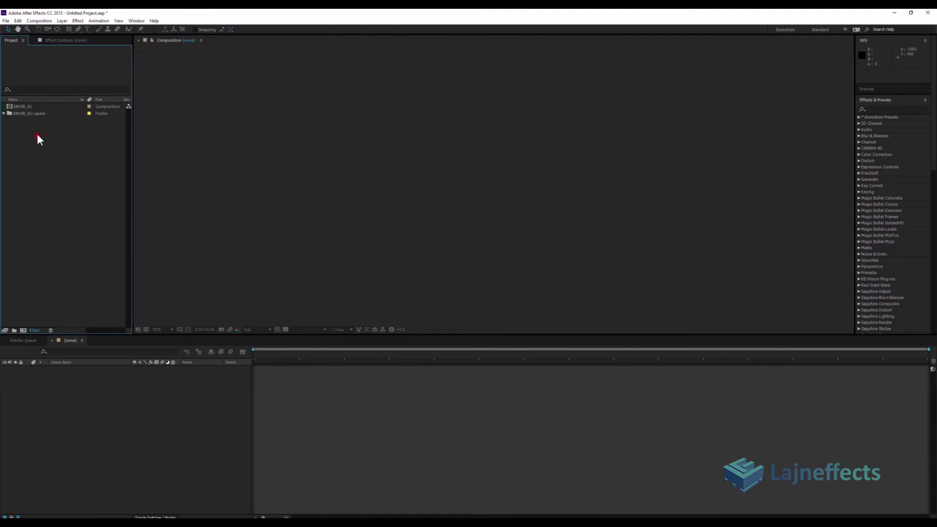
click(24, 105)
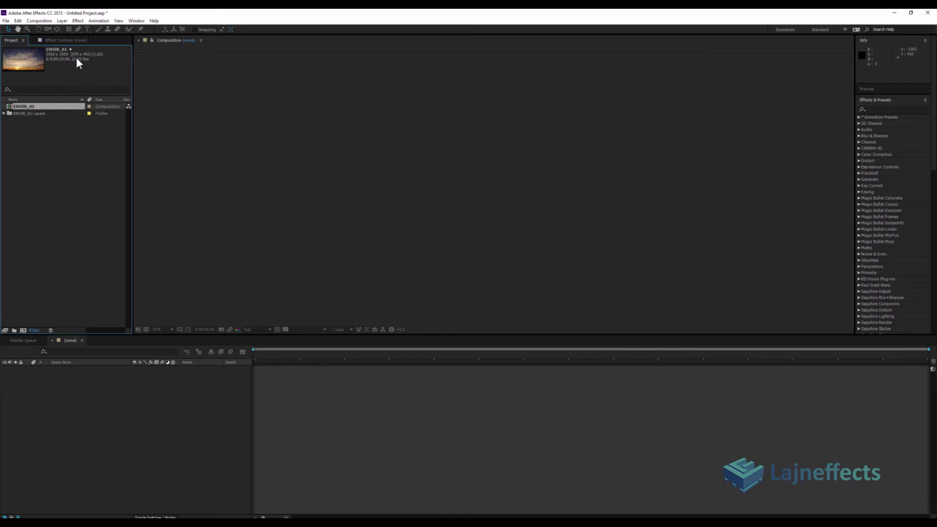
click(34, 139)
click(24, 106)
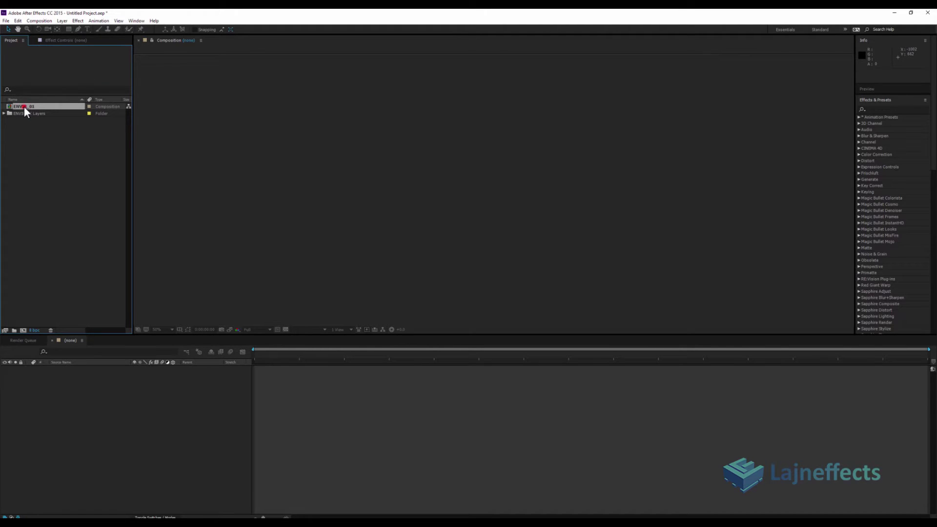
click(55, 168)
Create a new HDTV 1080 25 composition named envir.
click(23, 330)
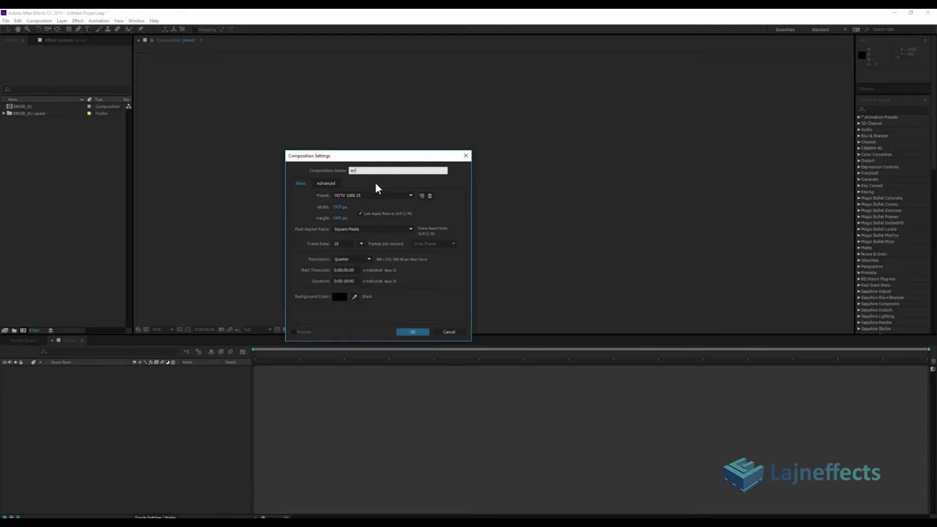
text(r)
click(413, 332)
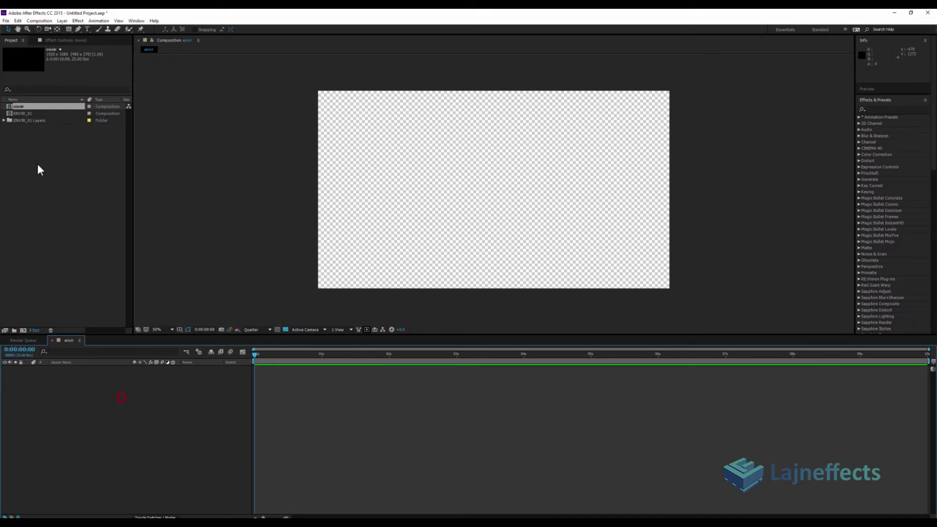
Drag bg sky, then ground uniform above it, from the ENVIR_01 Layers folder into envir.
click(5, 120)
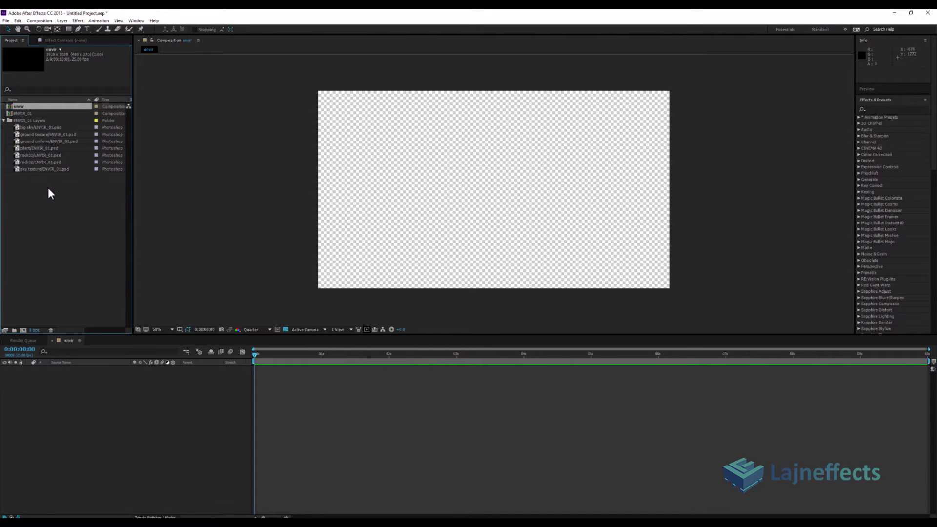
click(37, 127)
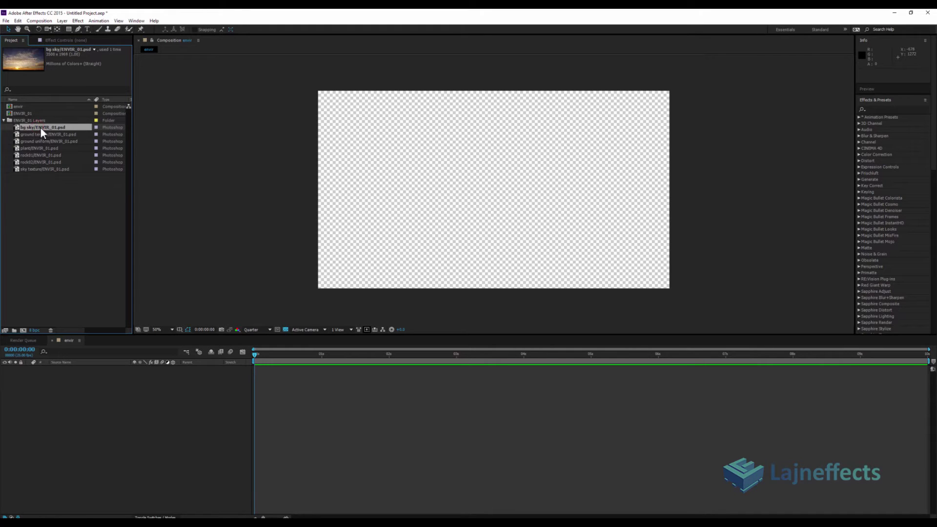
drag(40, 127, 87, 436)
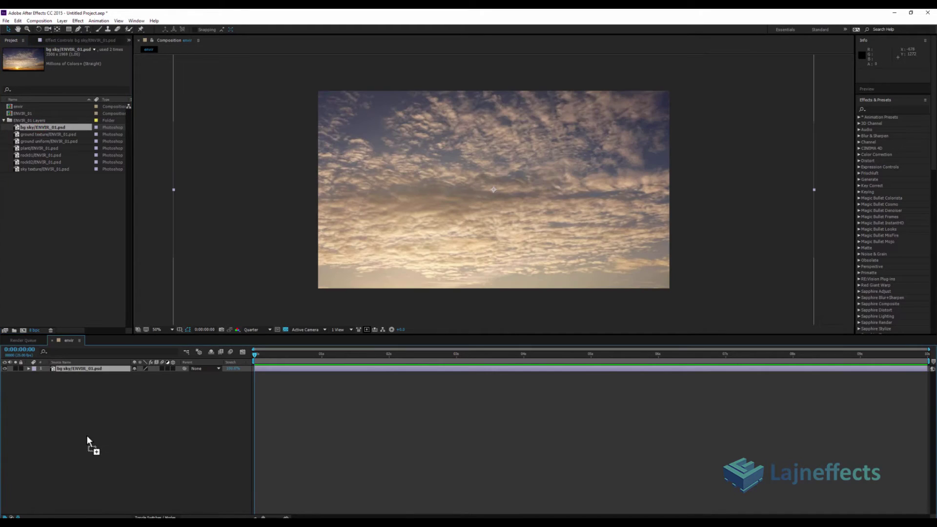
click(40, 140)
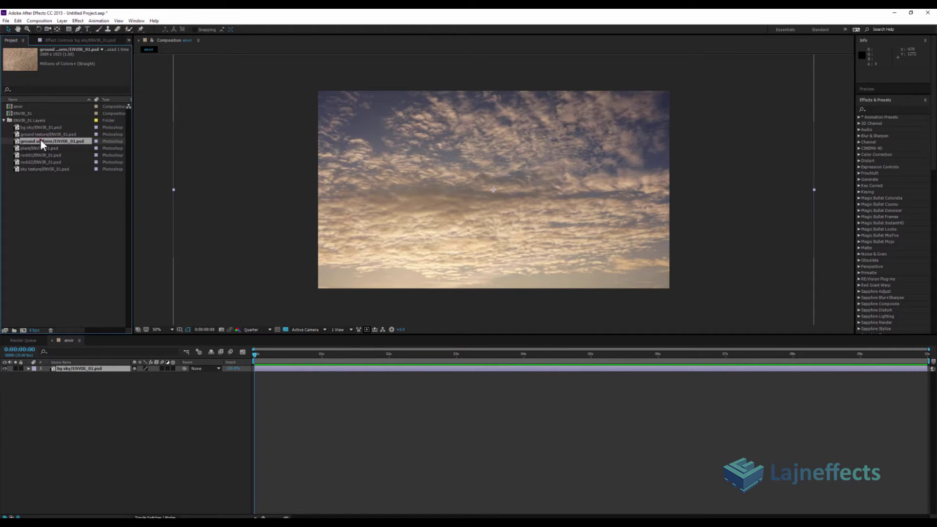
drag(40, 140, 95, 379)
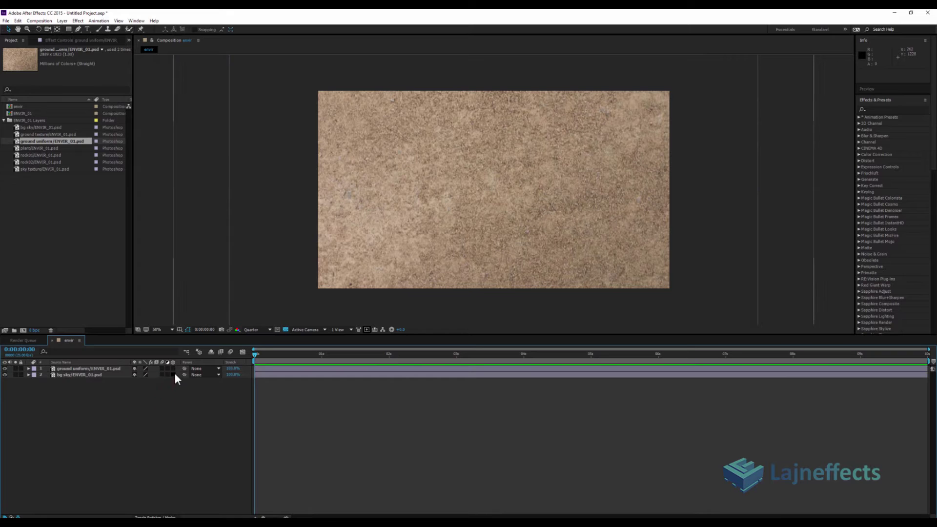
Enable the 3D Layer switch on both ground uniform and bg sky.
click(89, 369)
shift+click(89, 374)
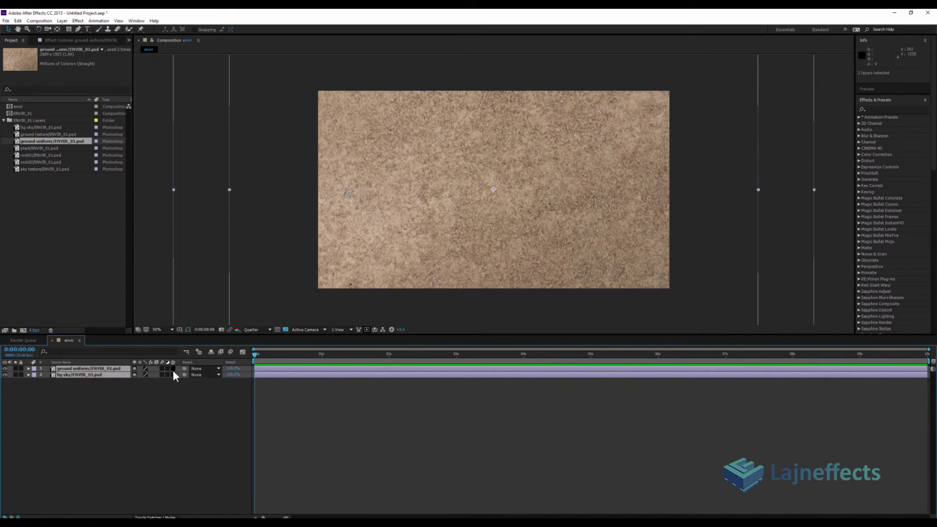
click(173, 369)
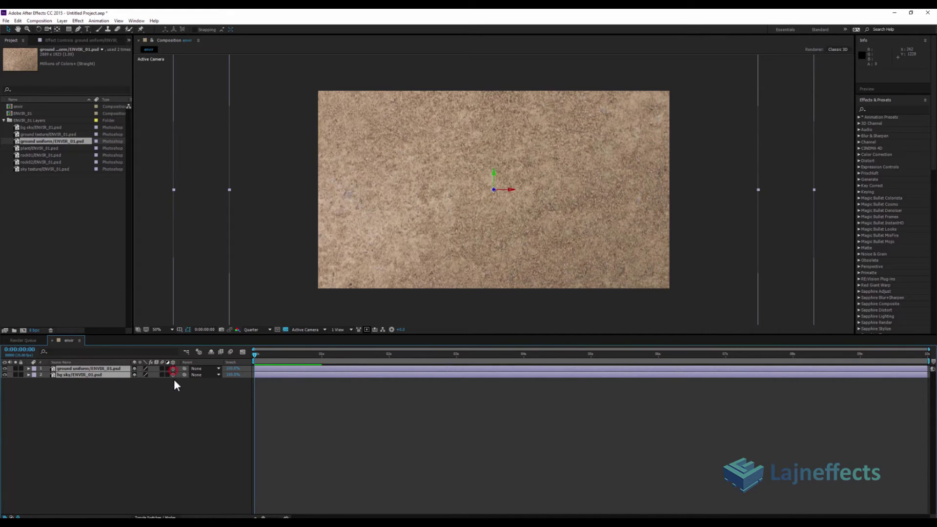
Add a new Camera 1 layer to the envir composition.
click(123, 403)
right_click(117, 399)
mouse_move(205, 406)
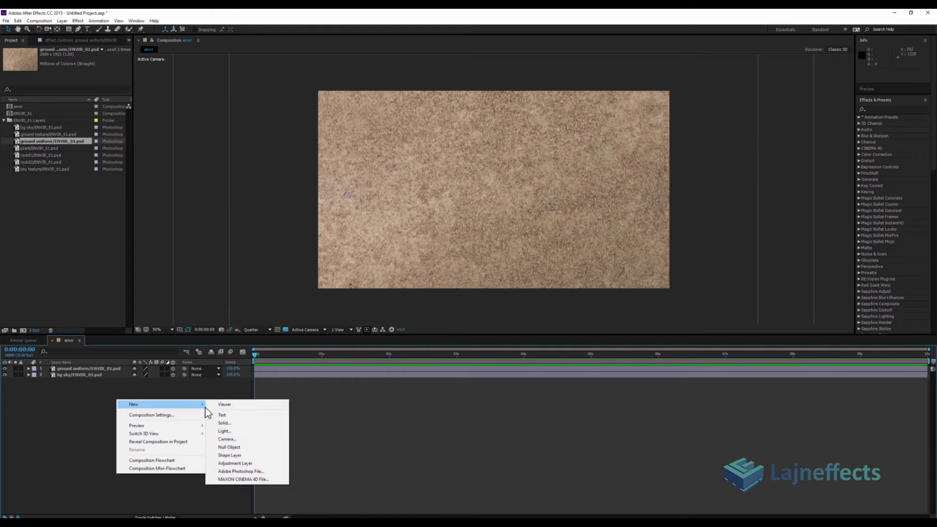
click(235, 437)
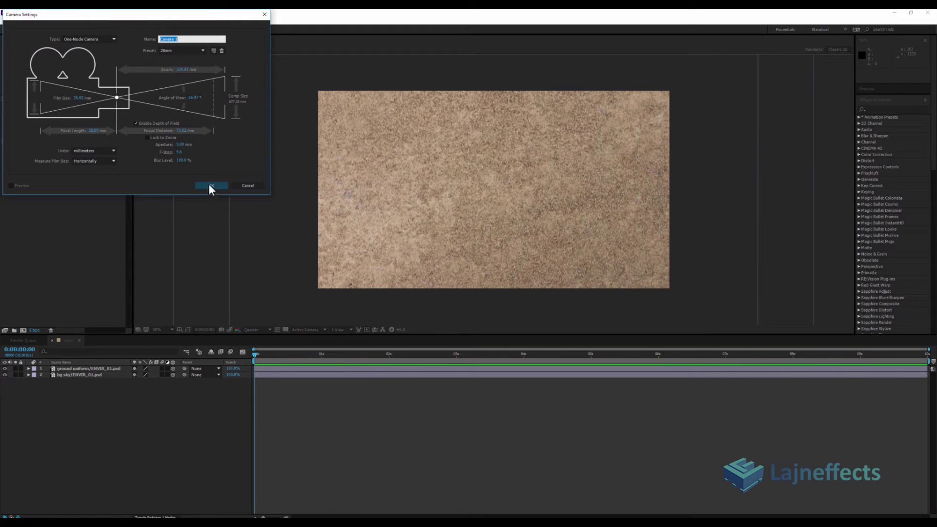
click(210, 186)
Set Camera 1's Depth of Field to Off and dolly the camera back.
click(180, 423)
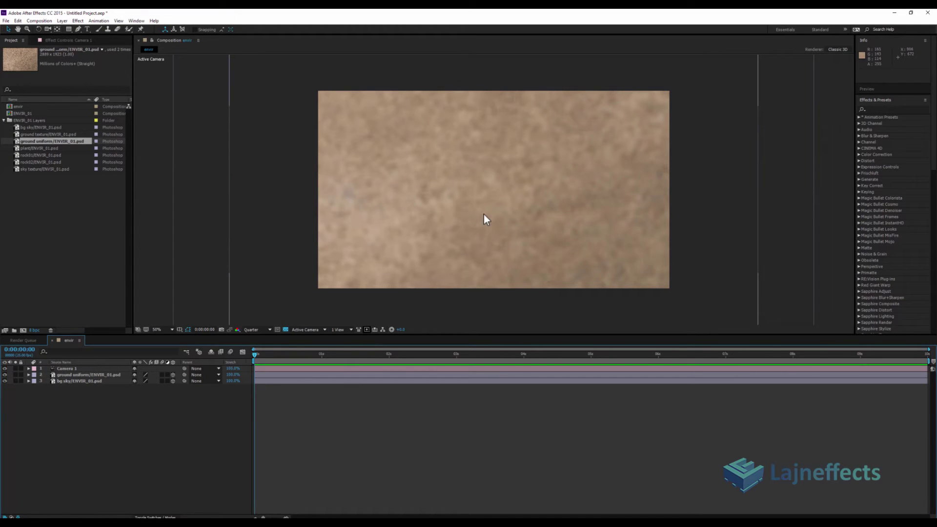
click(29, 368)
click(35, 380)
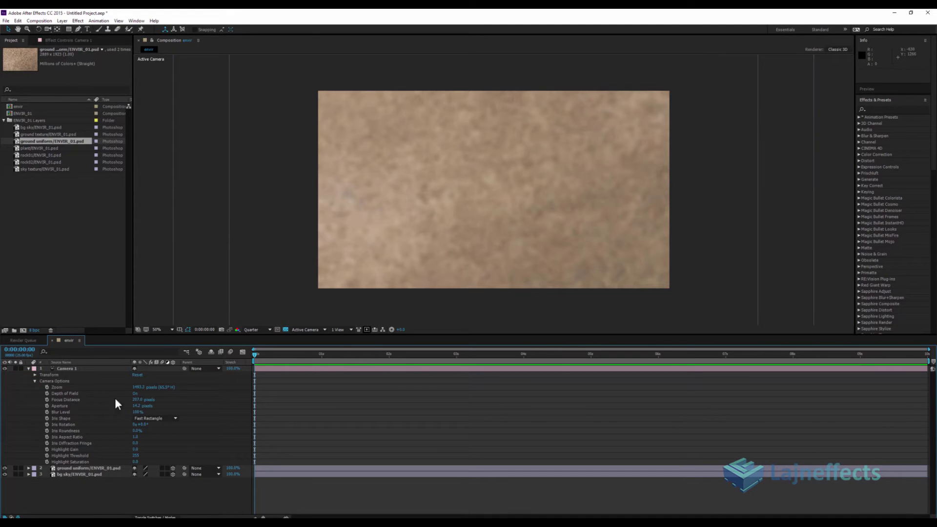
click(135, 394)
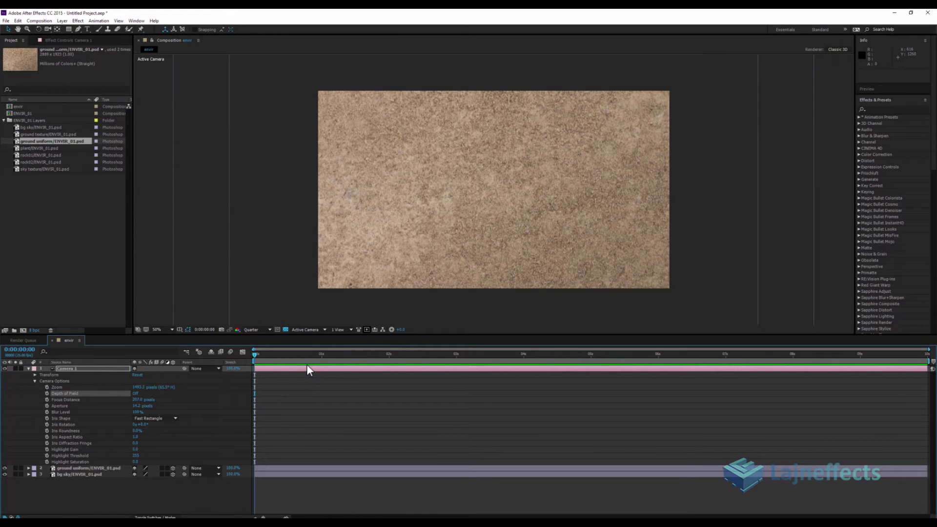
key(c)
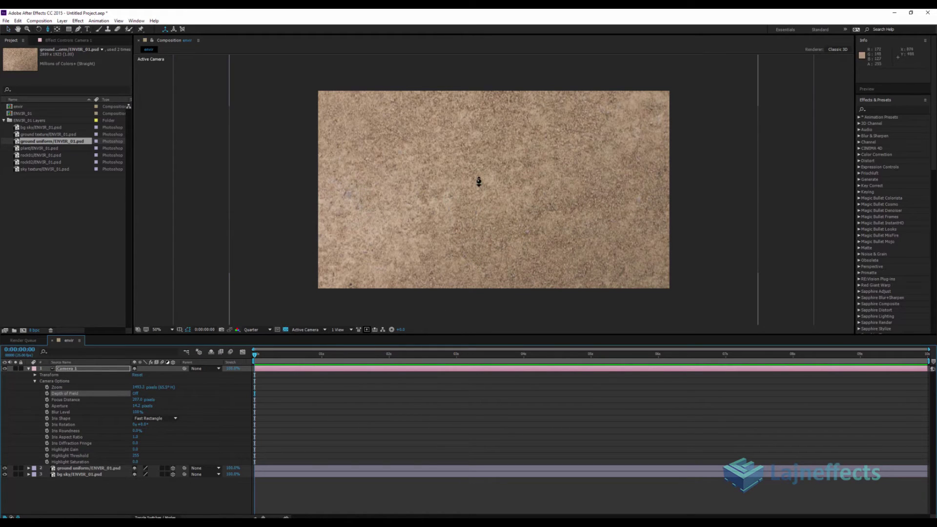
scroll(483, 225, down, 5)
Rotate the ground layer to 270° on X so it lies flat as a floor.
click(262, 474)
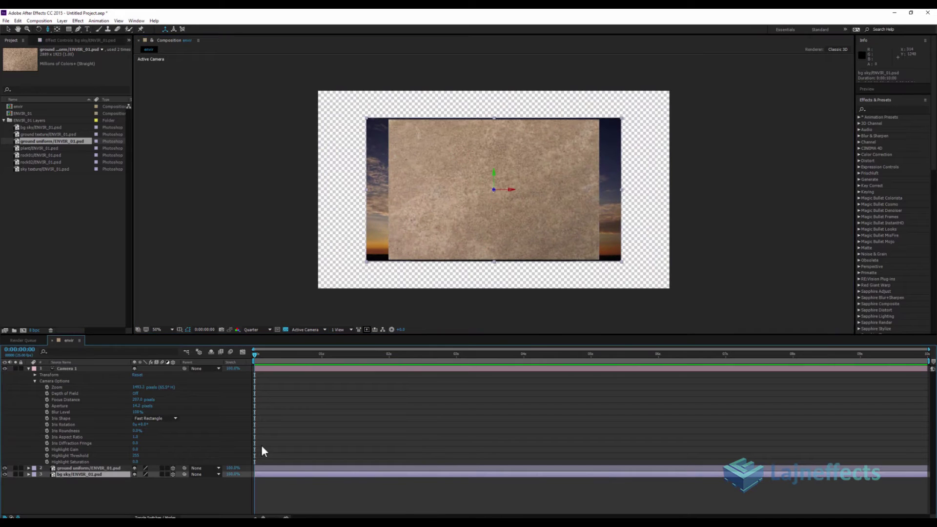
click(299, 469)
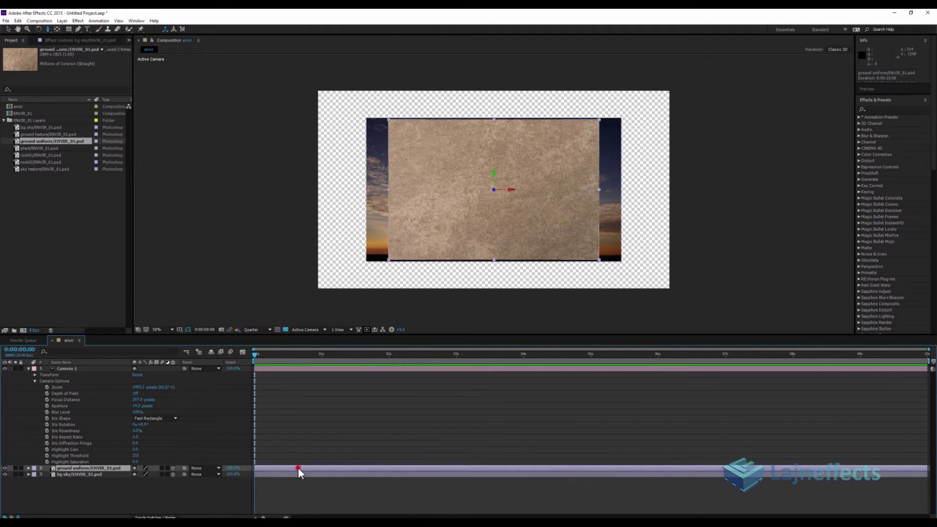
key(w)
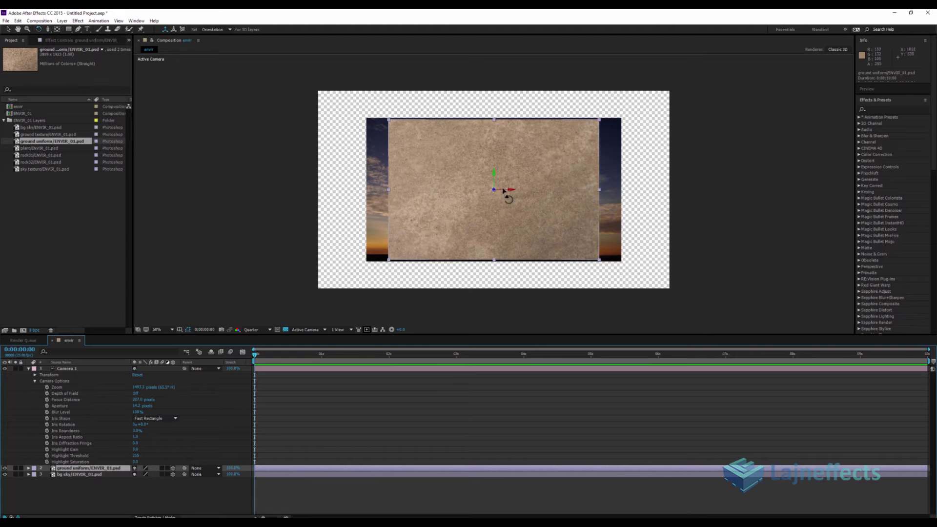
drag(507, 190, 507, 188)
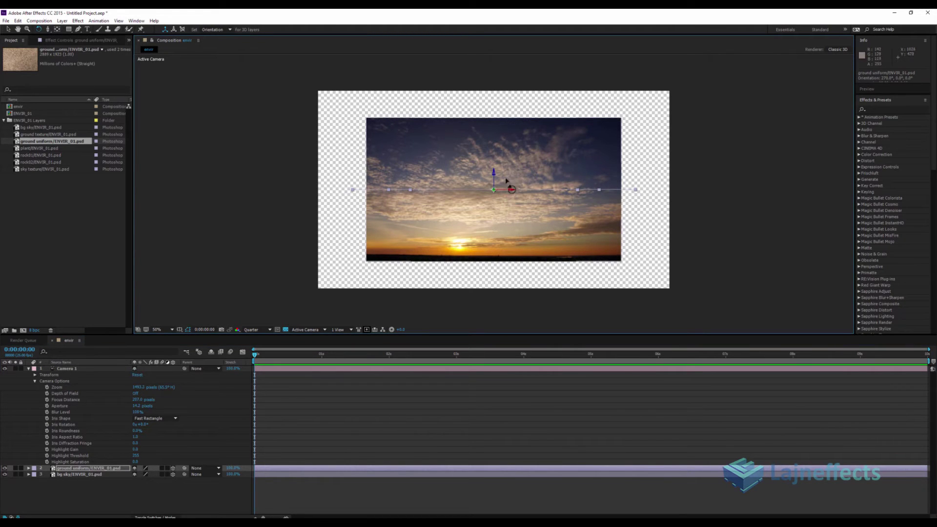
In Custom View 1, raise the sky layer and push it back to the ground's far edge.
click(309, 329)
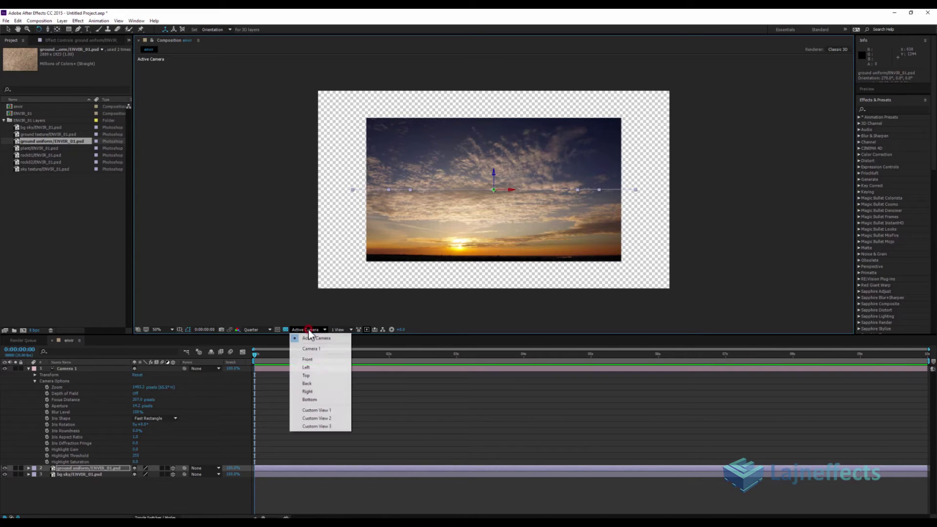
click(317, 410)
key(c)
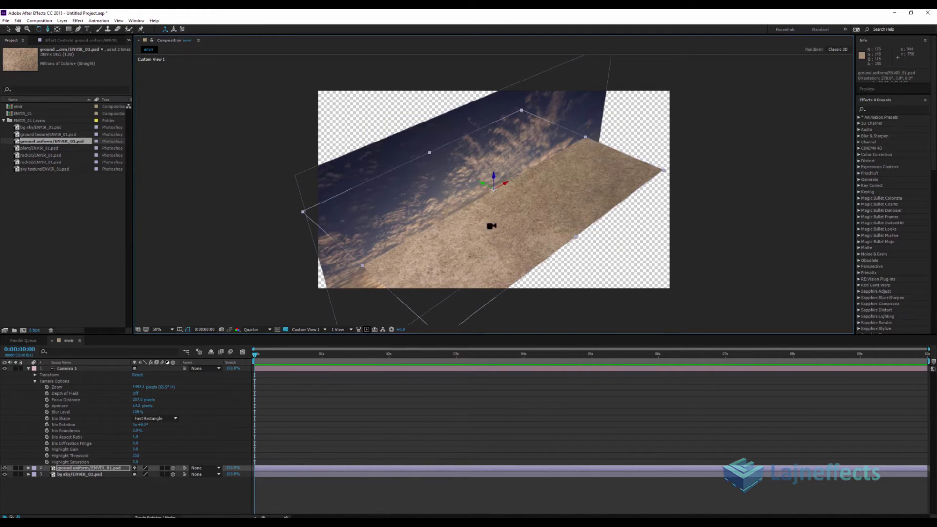
drag(491, 225, 480, 184)
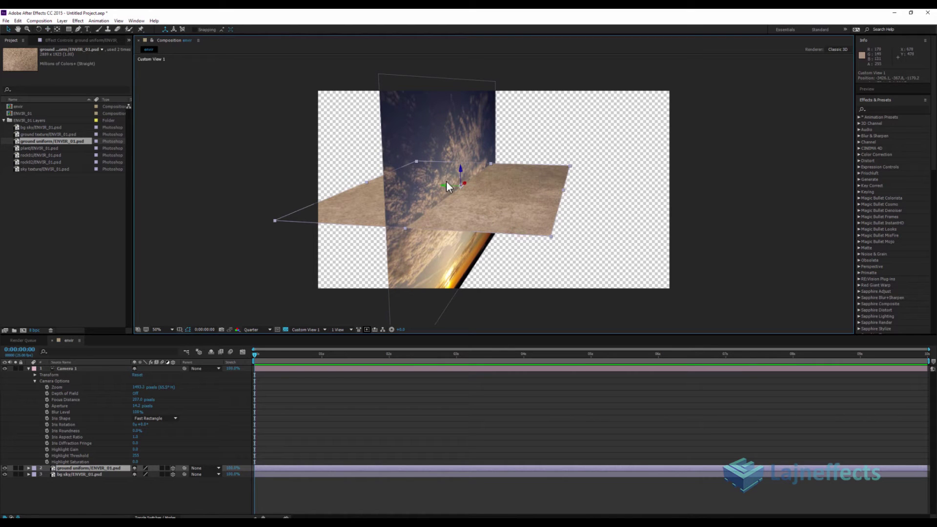
click(458, 247)
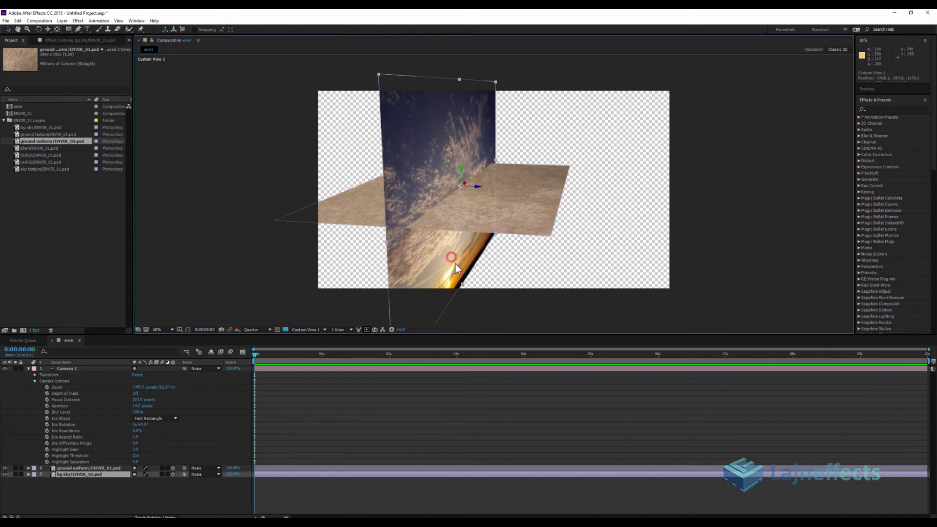
drag(460, 169, 460, 12)
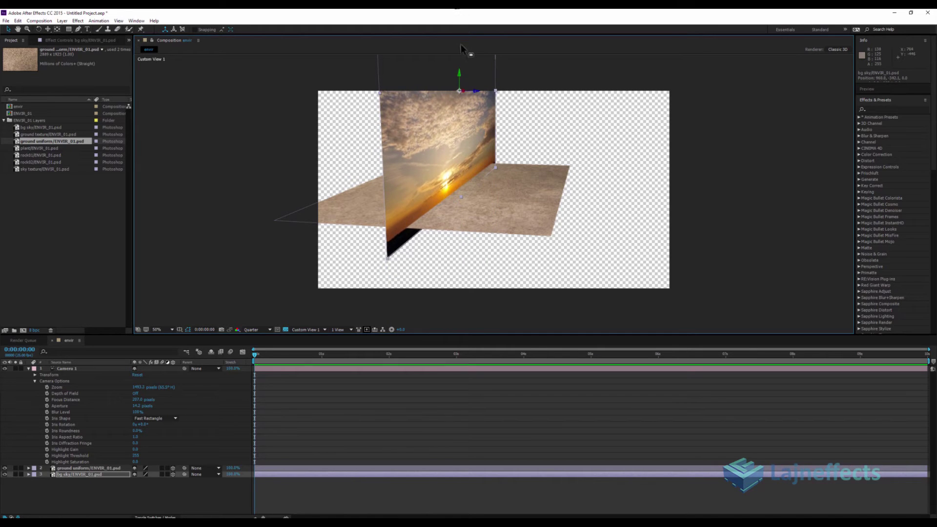
drag(477, 95, 362, 159)
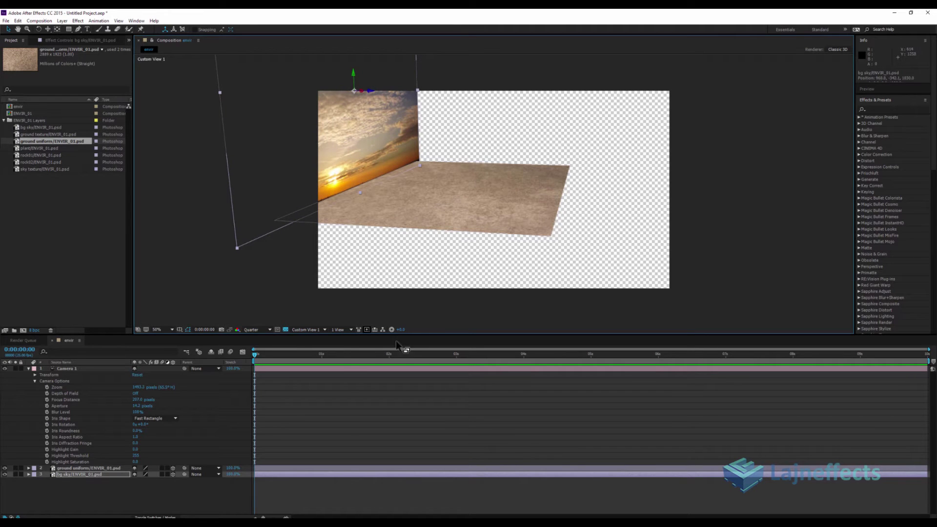
In Active Camera view, push the sky far back and scale it up to fill the frame.
click(298, 329)
click(305, 338)
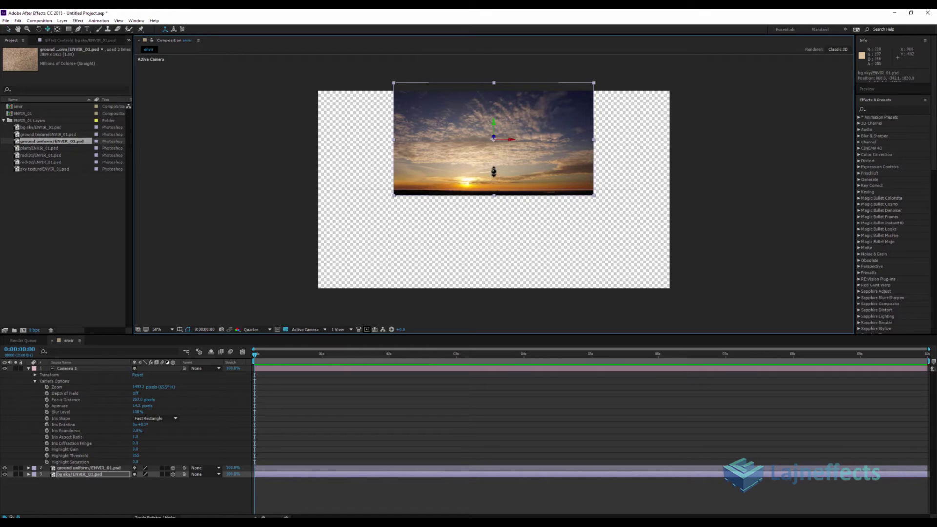
drag(493, 167, 510, 232)
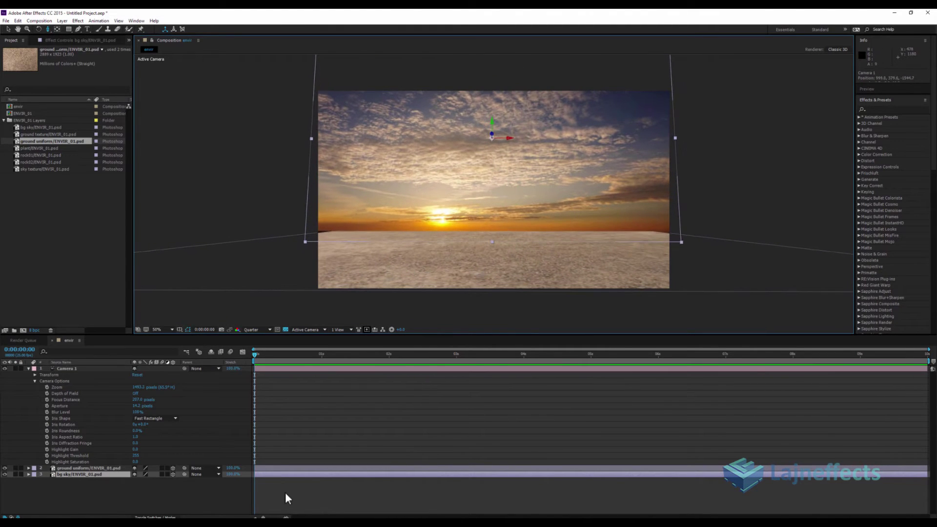
click(280, 472)
key(v)
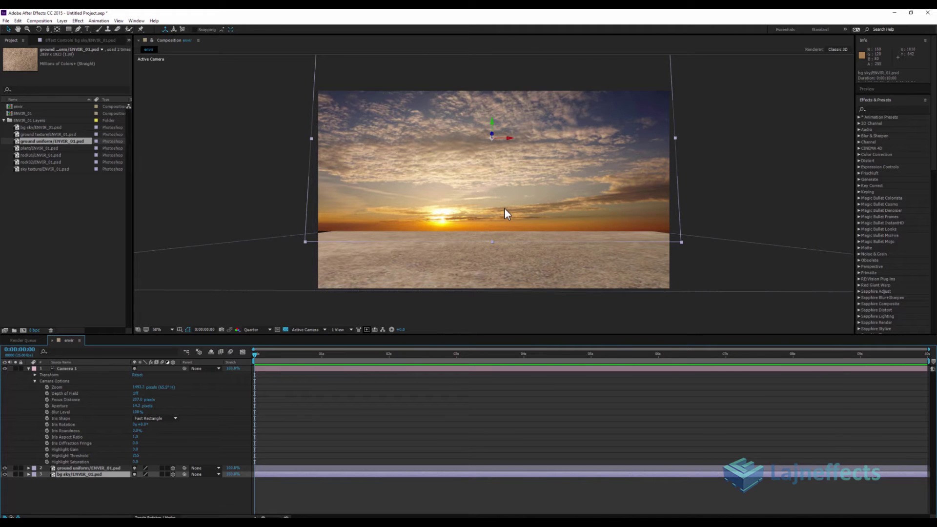
drag(492, 133, 433, 318)
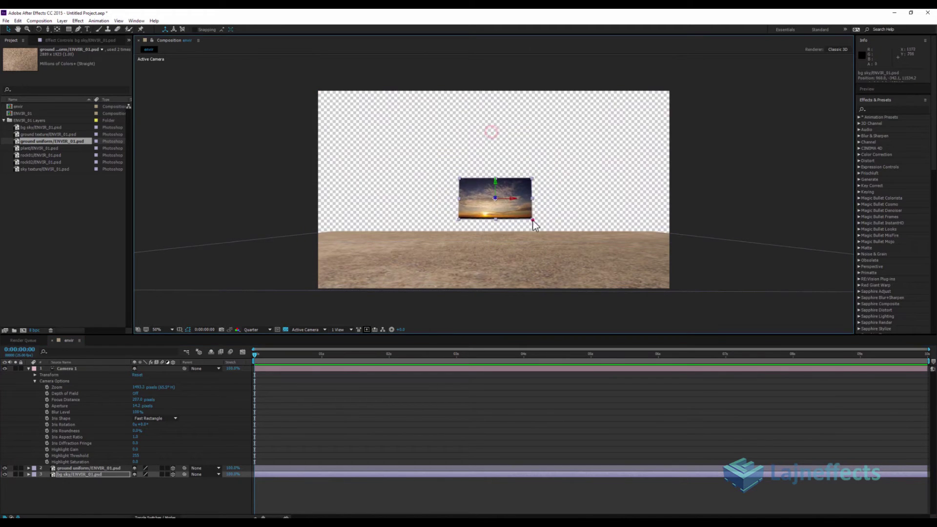
drag(533, 221, 761, 324)
drag(581, 214, 590, 125)
drag(765, 236, 753, 251)
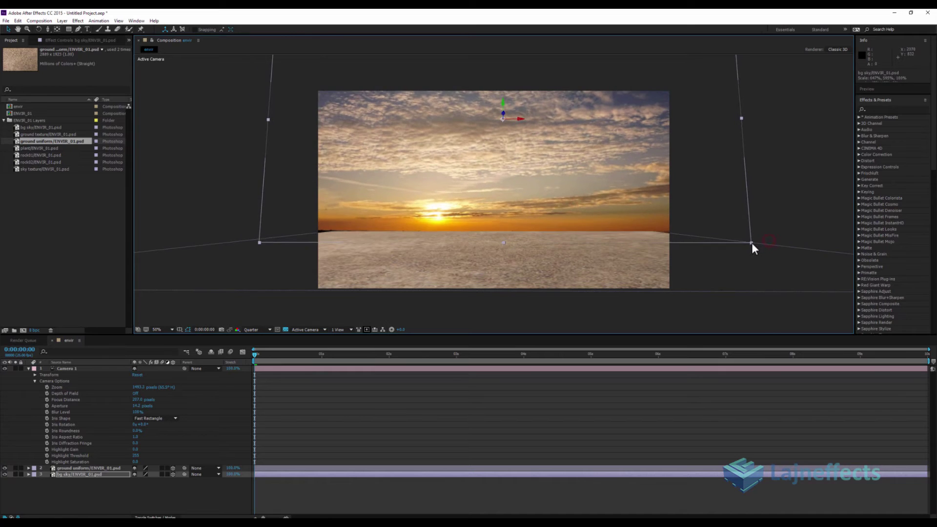
drag(544, 166, 538, 174)
click(297, 388)
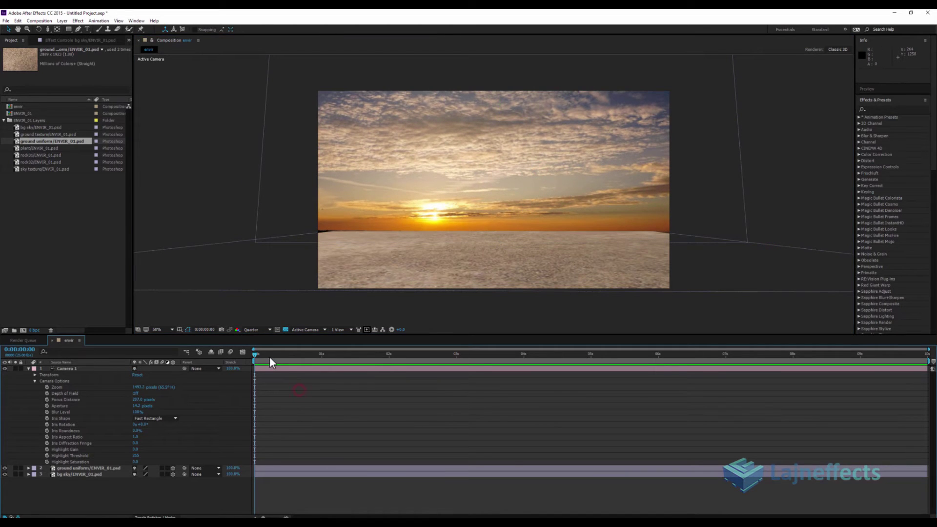
drag(270, 356, 248, 360)
click(263, 369)
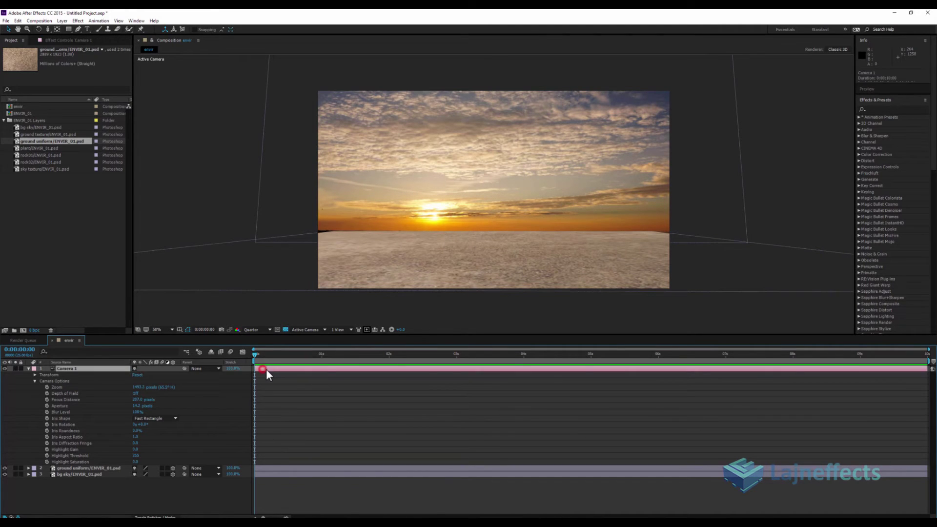
click(35, 380)
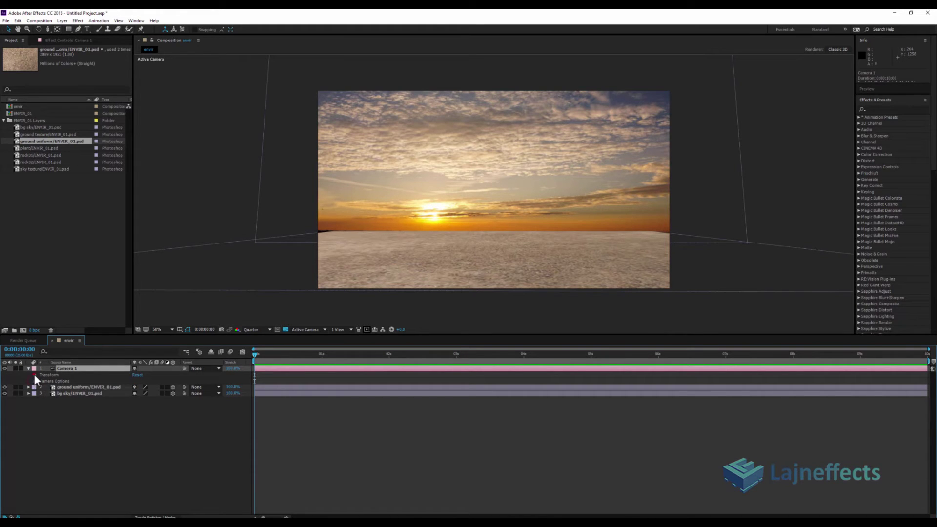
click(34, 374)
click(47, 381)
click(47, 387)
click(46, 394)
click(47, 399)
click(47, 405)
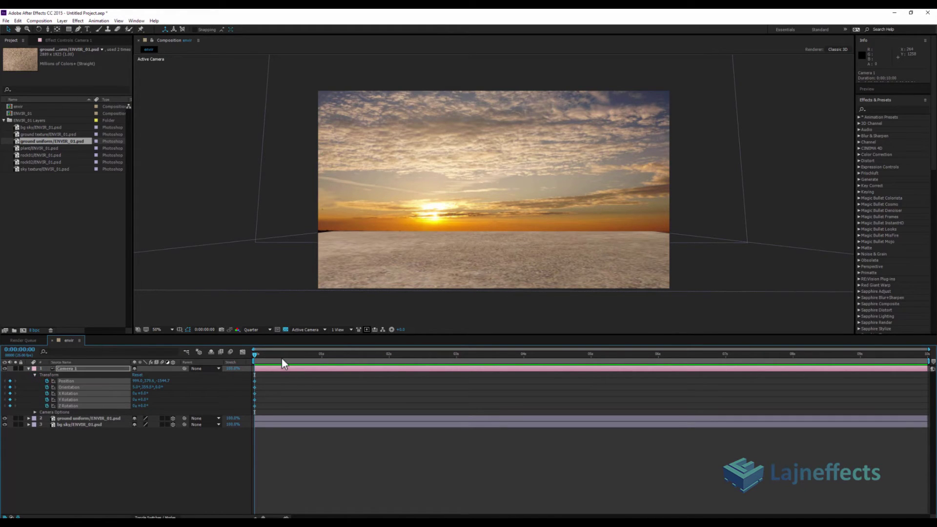
drag(282, 353, 926, 353)
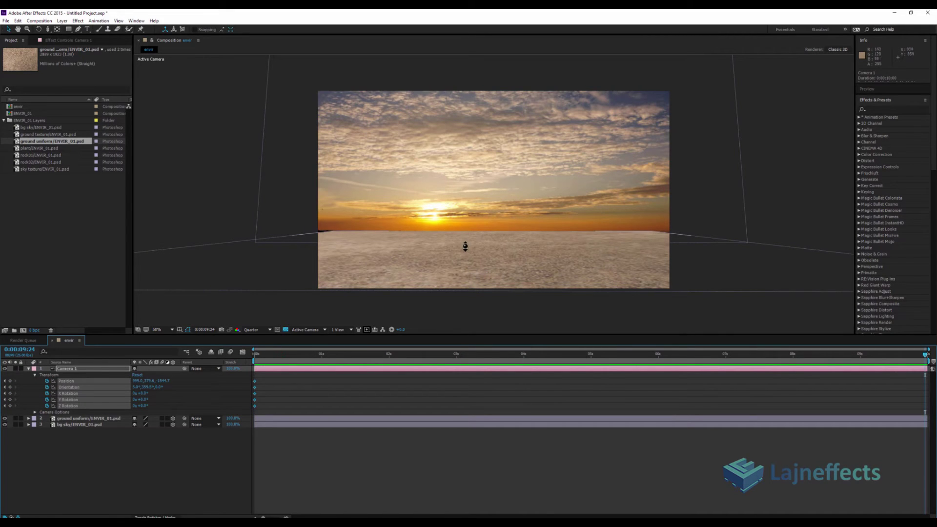
drag(475, 239, 476, 188)
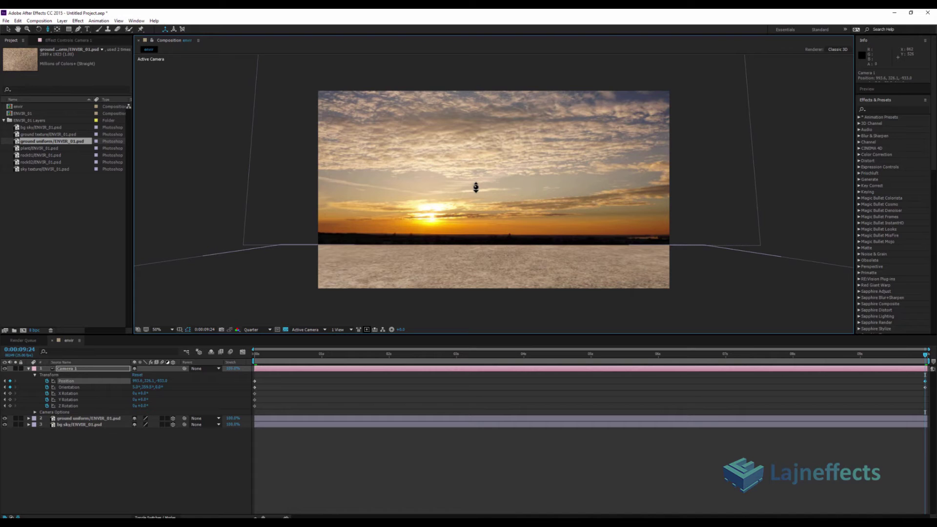
key(ctrl+z)
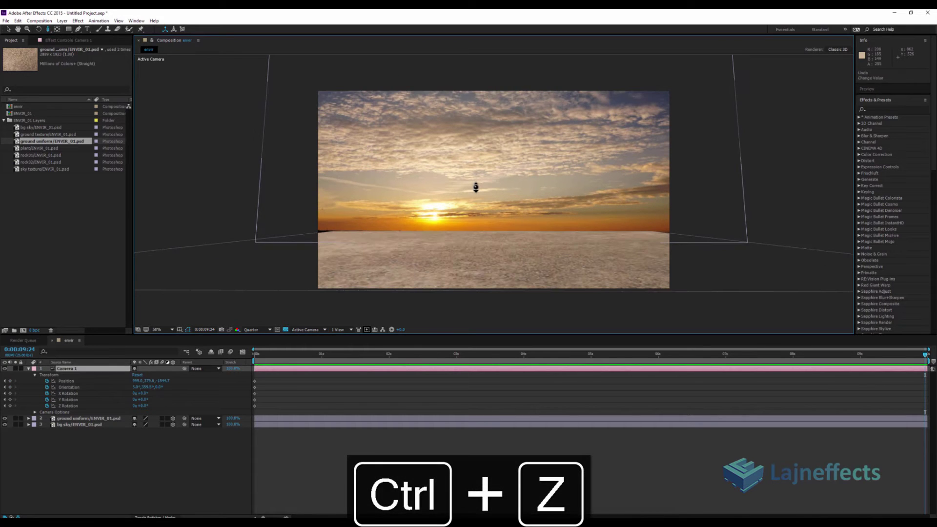
key(Home)
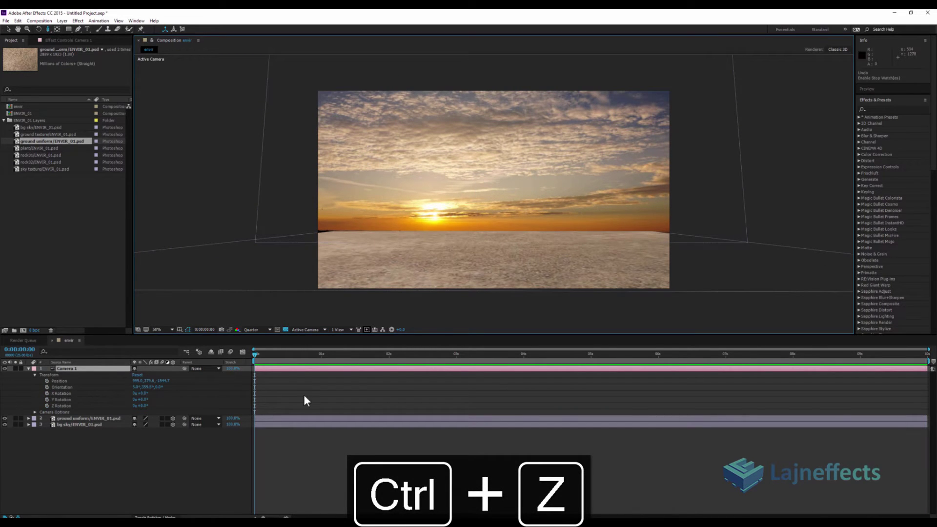
Add a 3D Null 1 layer and parent Camera 1 to it.
right_click(298, 455)
mouse_move(323, 385)
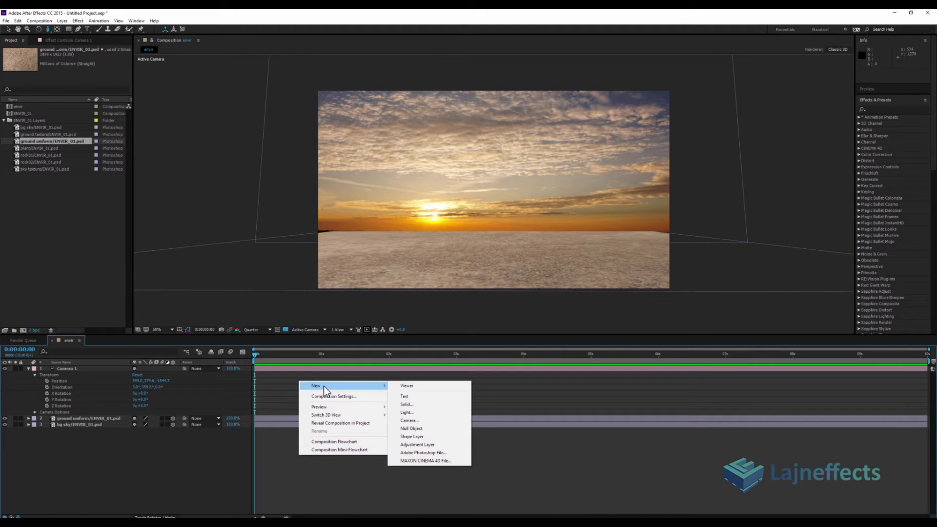
click(415, 428)
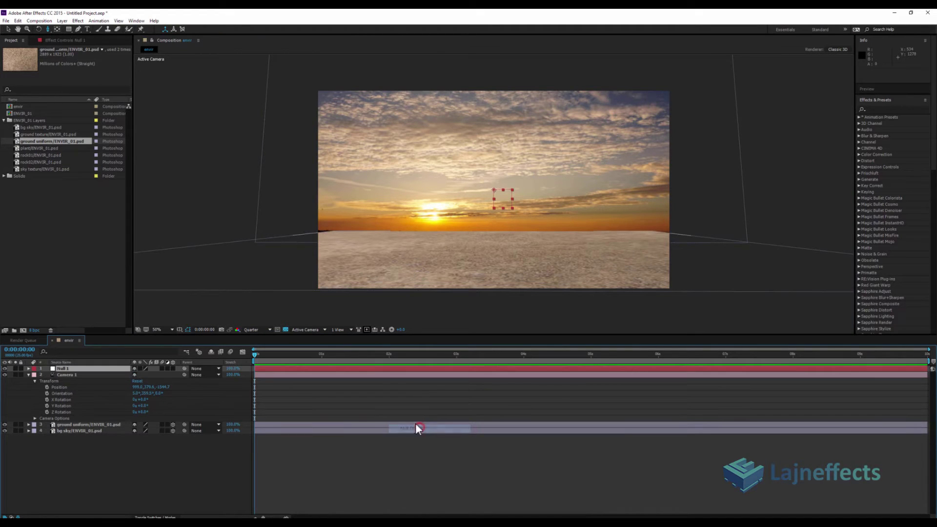
click(172, 368)
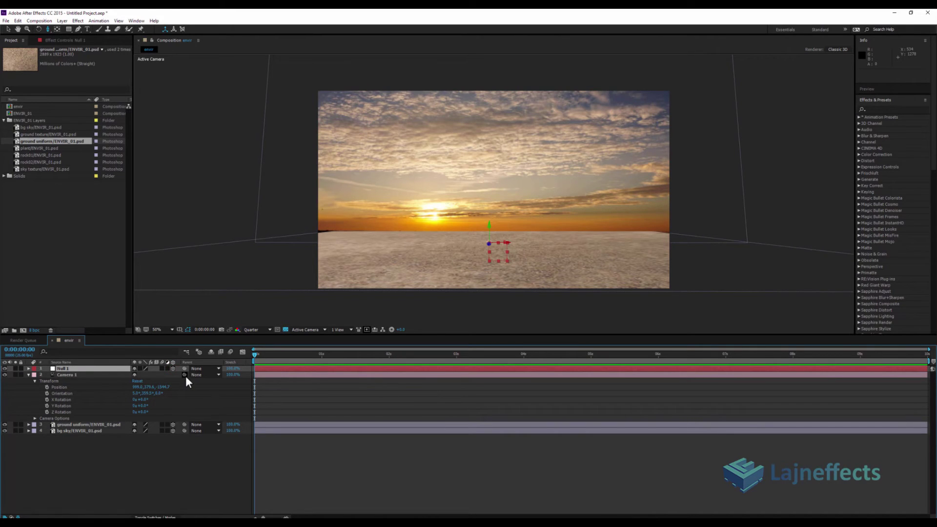
drag(184, 375, 101, 368)
Keyframe Null 1's Position from start to end, moving it forward in Z, and preview.
key(p)
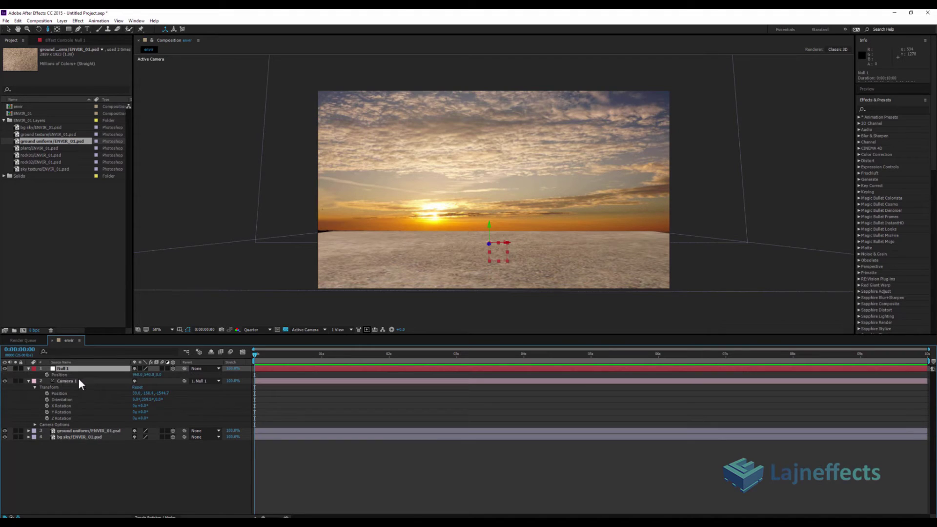
click(47, 375)
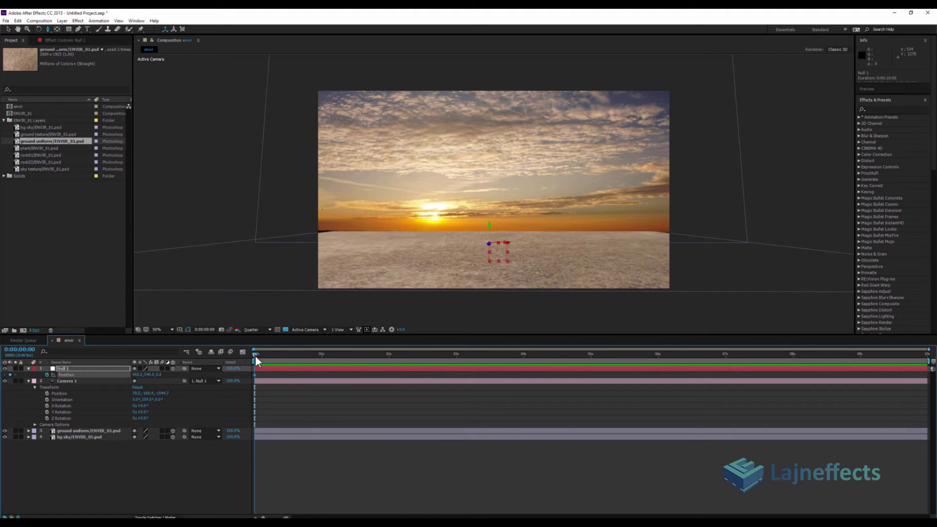
drag(256, 355, 926, 353)
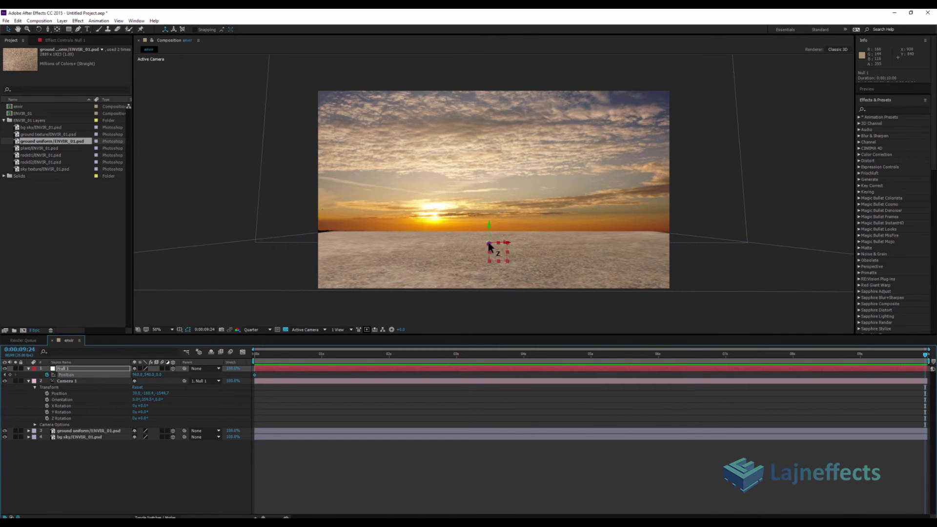
drag(489, 245, 500, 15)
key(space)
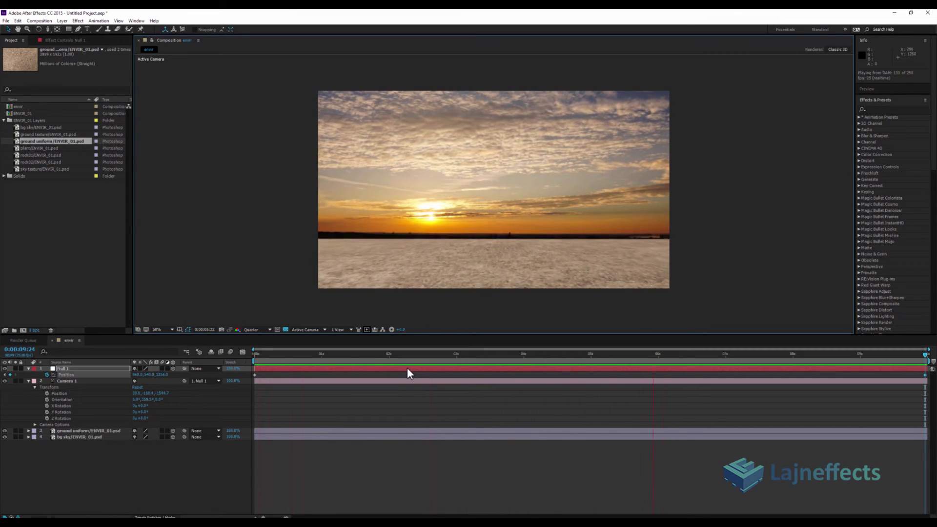
At 0:00:07:05, scale the ground uniform layer up to 280%.
click(383, 355)
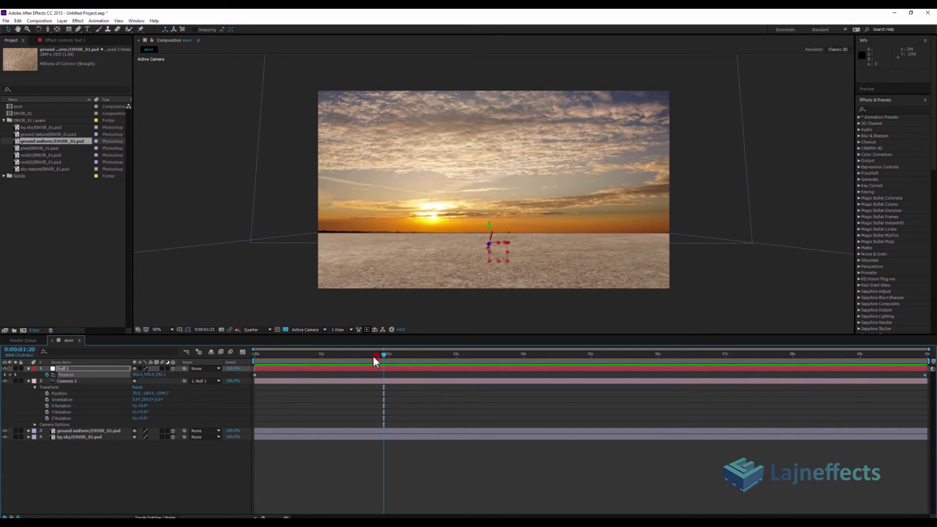
drag(373, 356, 737, 376)
click(89, 437)
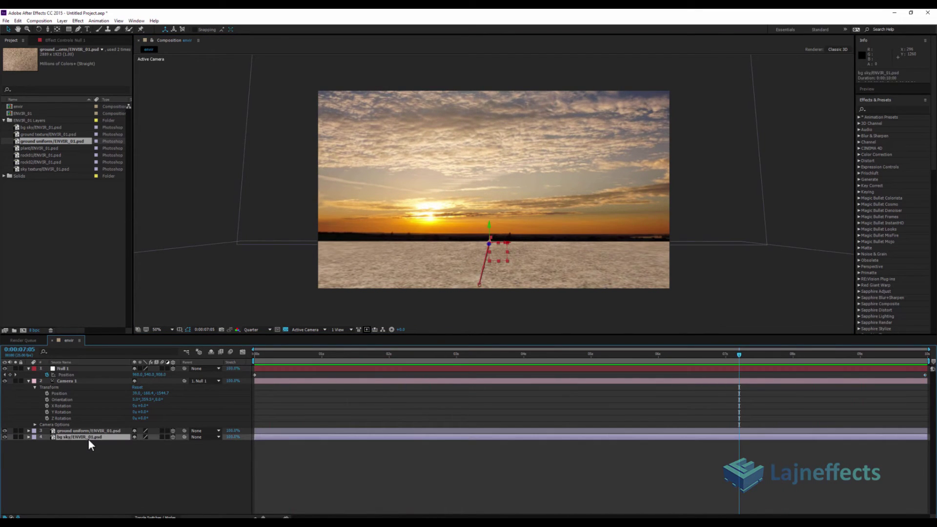
click(87, 430)
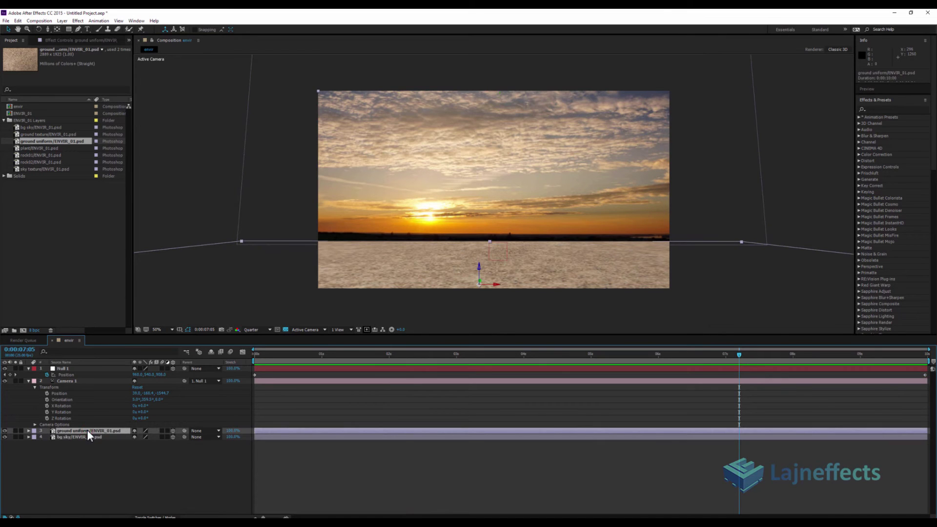
key(s)
drag(155, 437, 224, 441)
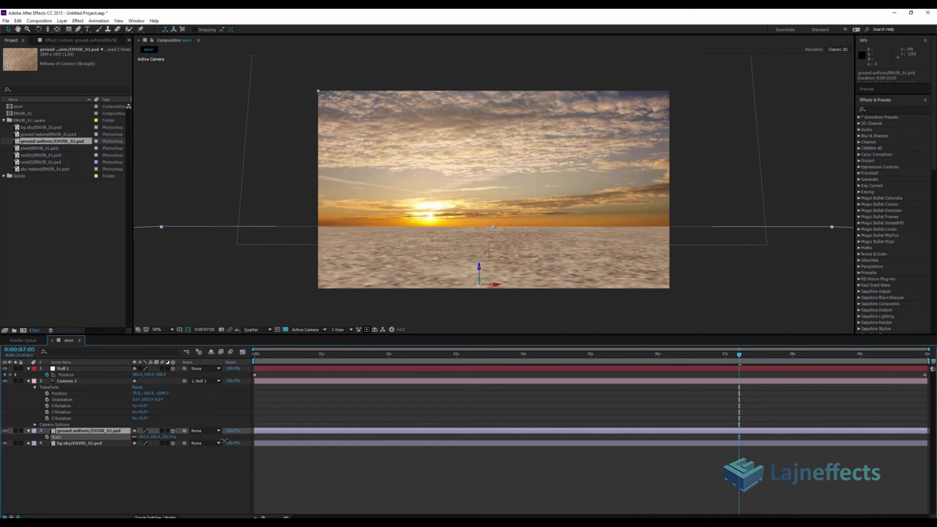
drag(291, 355, 201, 378)
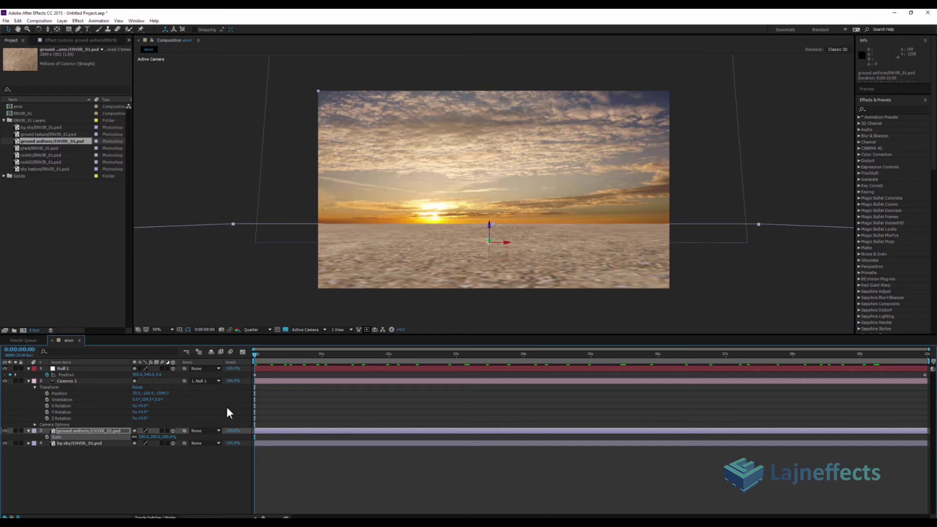
Add an elliptical Mask 1 fitted to the ground uniform layer with the Ellipse Tool.
click(128, 470)
click(109, 430)
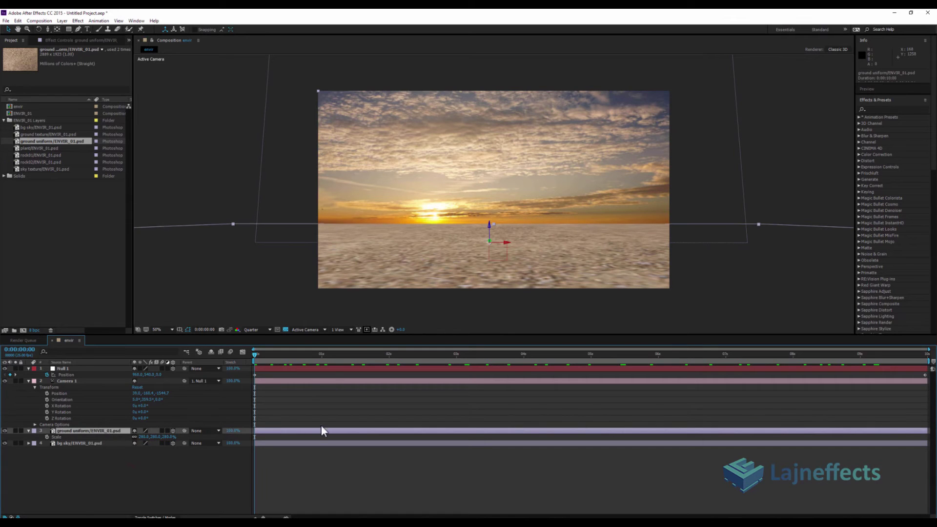
click(70, 29)
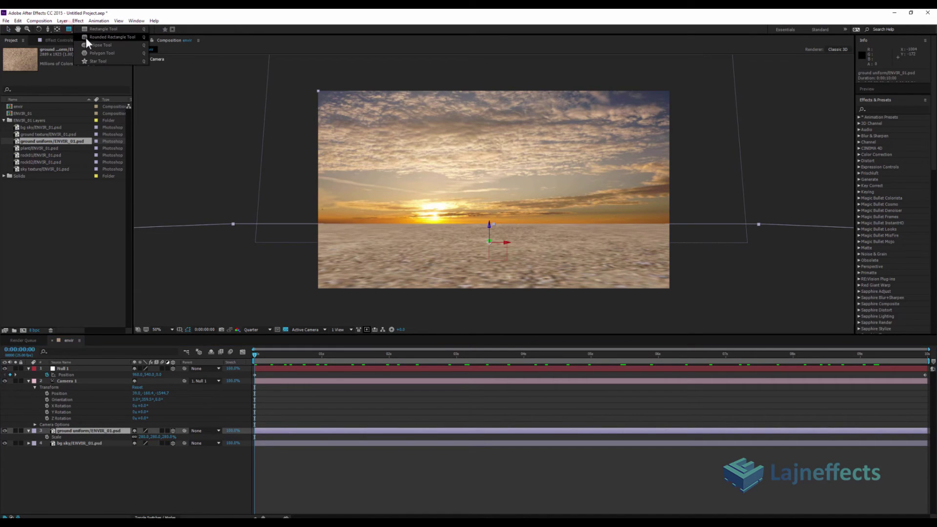
click(86, 45)
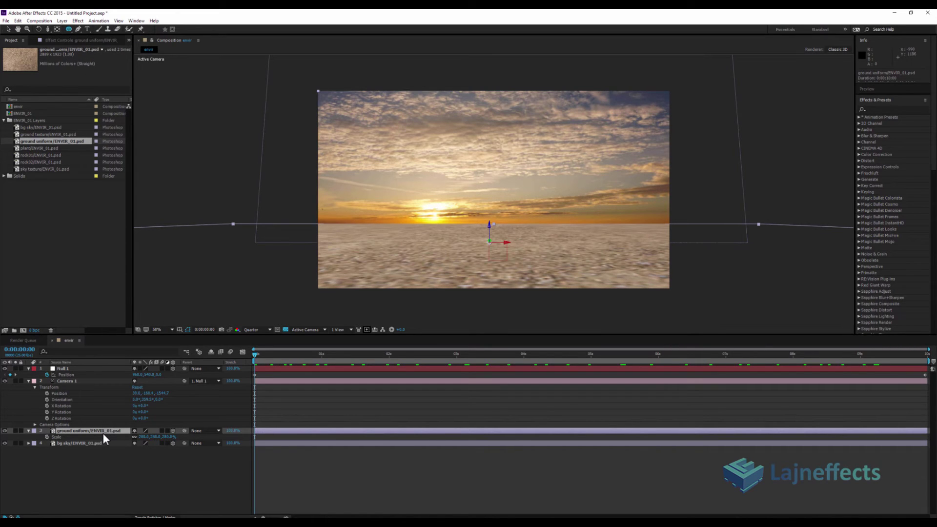
double_click(67, 29)
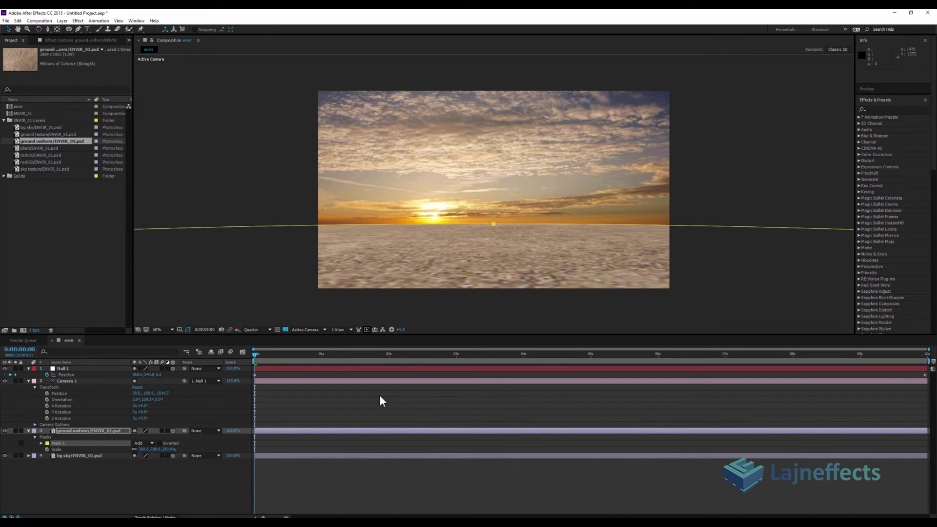
Set Mask Feather to 603 px and Mask Expansion to about -298 px, then preview.
key(m)
key(m)
key(m)
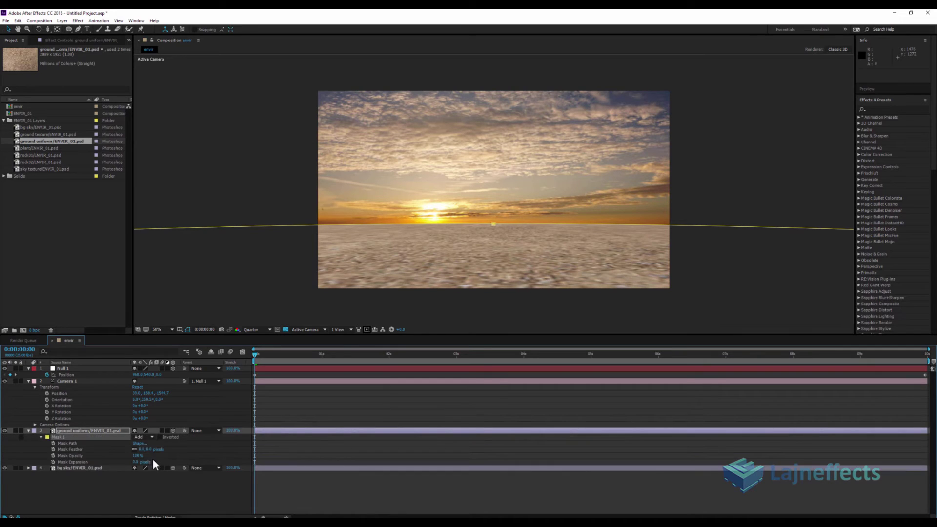
drag(150, 450, 208, 450)
drag(136, 461, 3, 469)
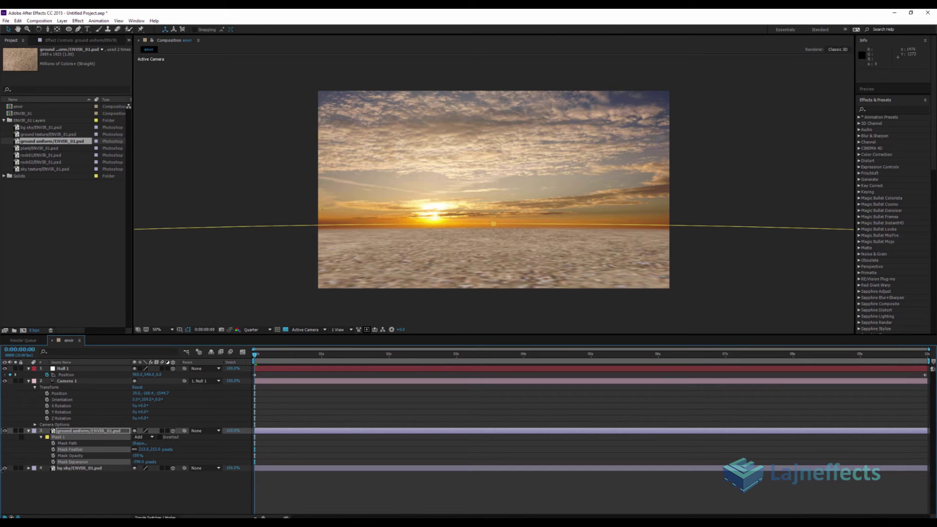
drag(156, 454, 303, 454)
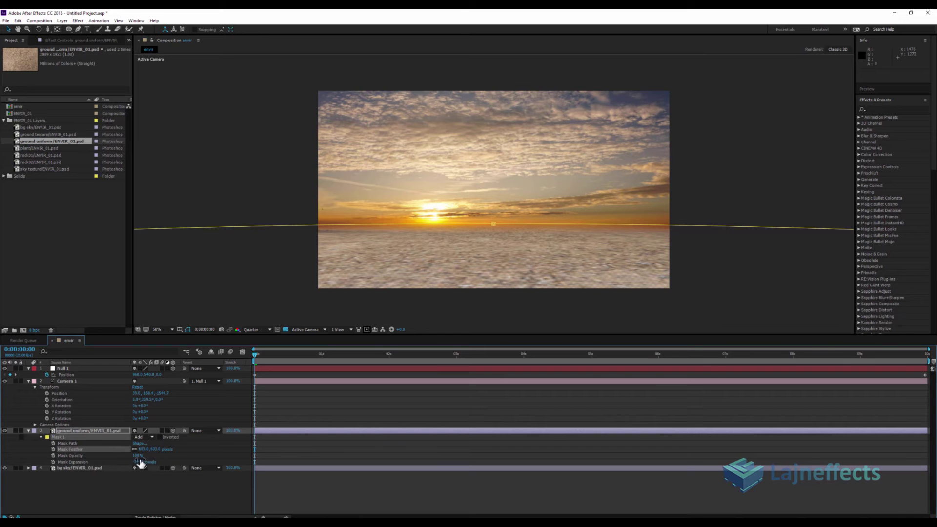
drag(139, 463, 163, 462)
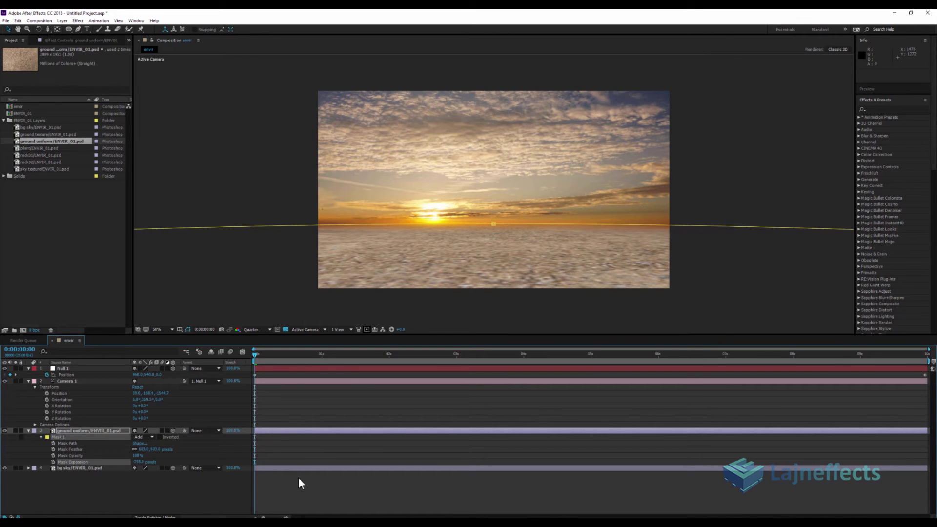
click(317, 485)
drag(278, 357, 363, 357)
key(space)
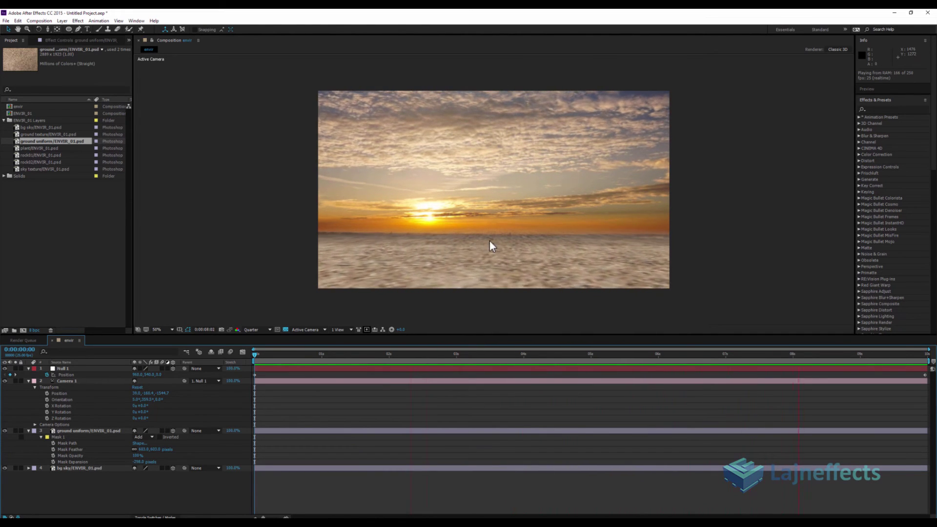
Tilt the bg sky layer about its X axis so it arches overhead.
drag(295, 353, 245, 377)
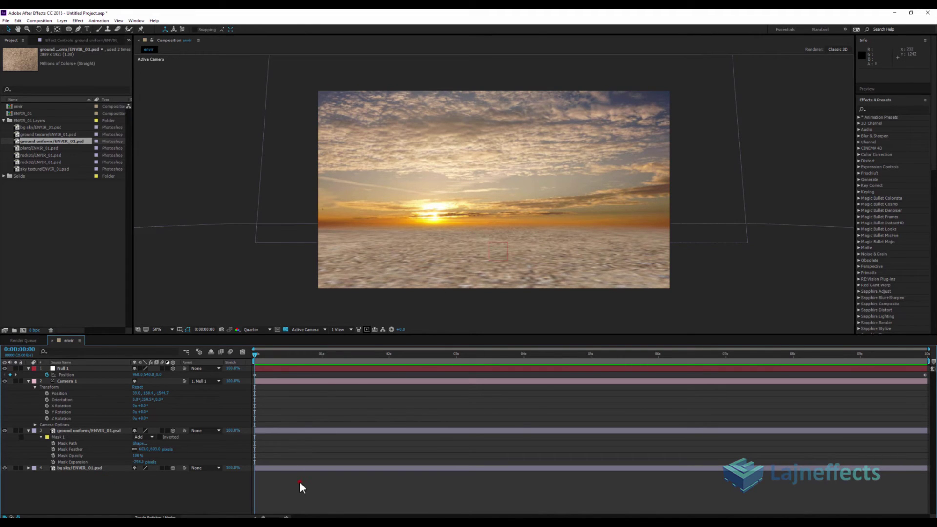
click(98, 430)
click(83, 468)
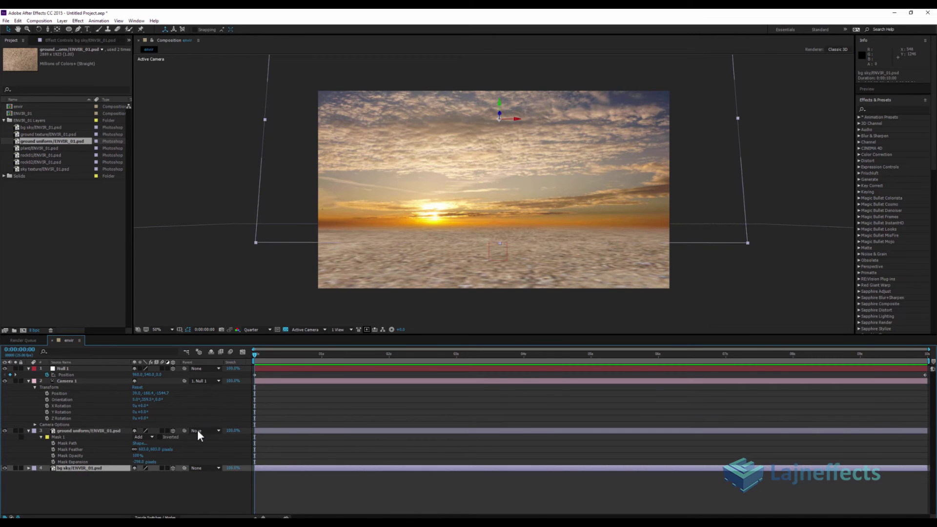
key(w)
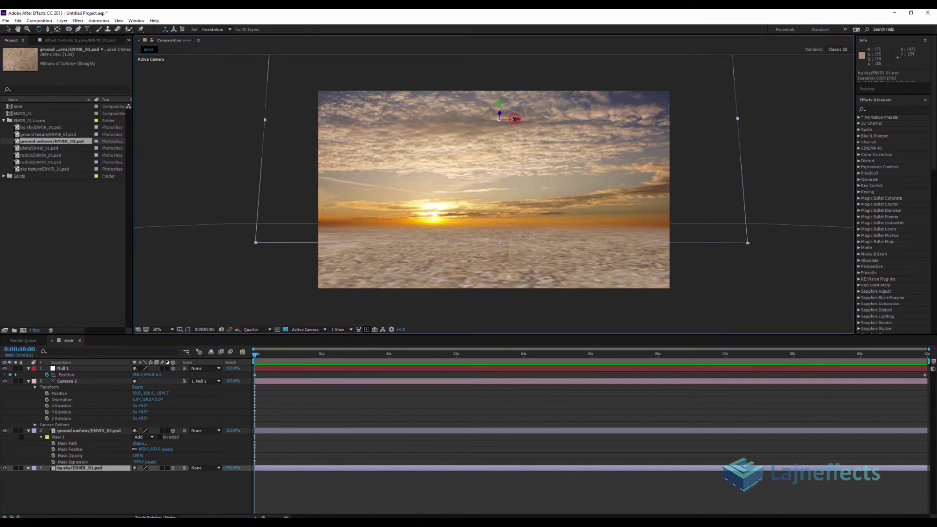
drag(511, 119, 519, 170)
key(v)
Scrub to 0:00:05:09 and 0:00:07:17 to check the sky, then return to start.
drag(265, 354, 580, 364)
drag(667, 374, 771, 374)
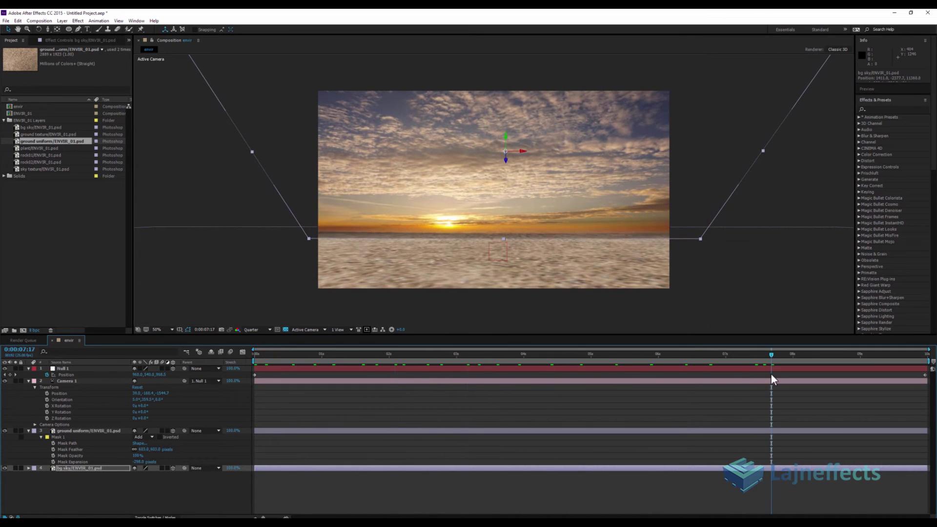
drag(341, 361, 238, 360)
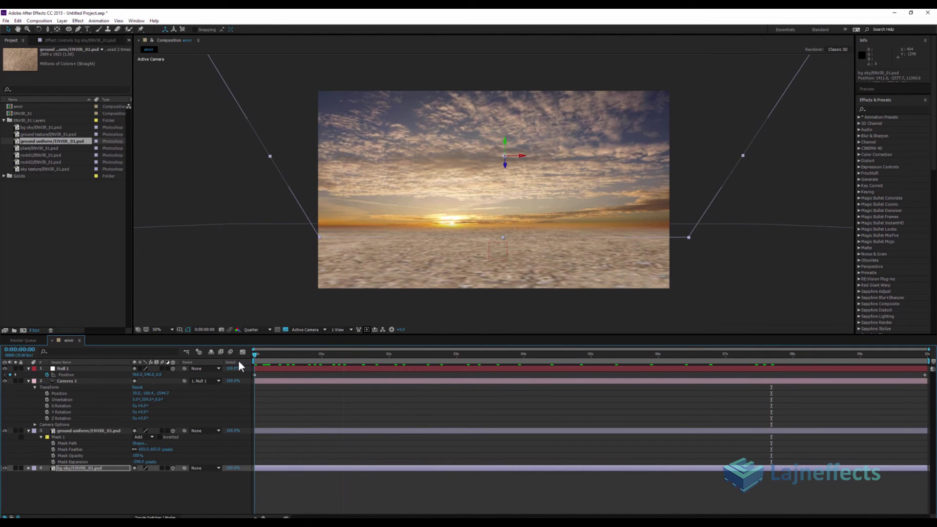
Duplicate the bg sky layer, tilt the copy to 62° on X, and preview the scene.
click(84, 468)
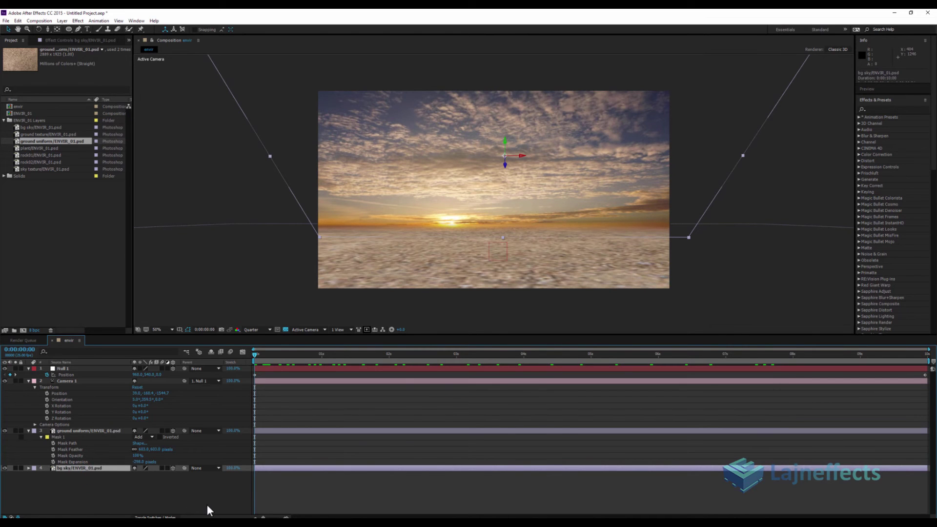
key(ctrl+d)
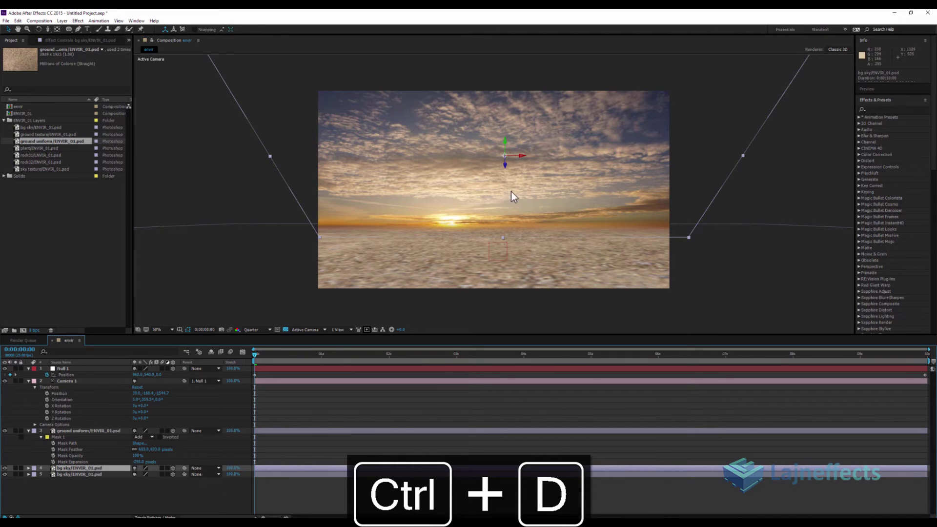
key(w)
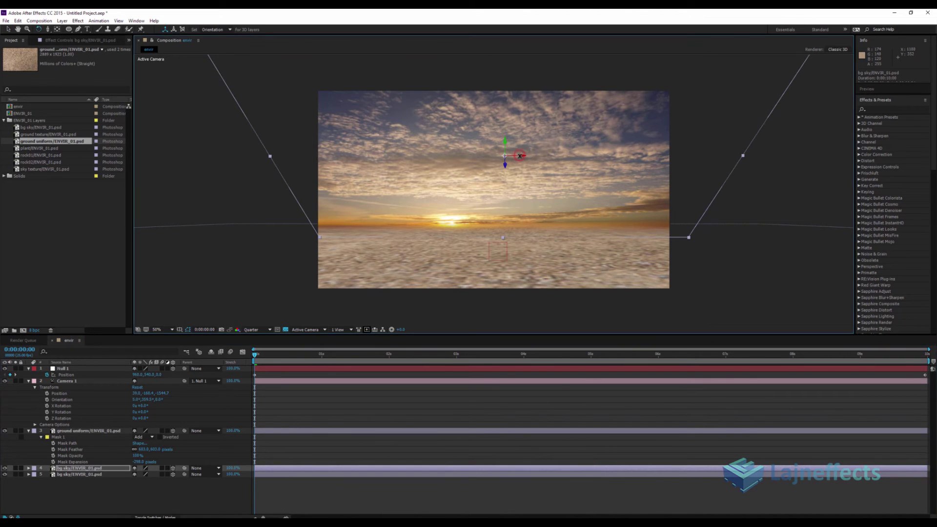
drag(522, 156, 519, 161)
key(space)
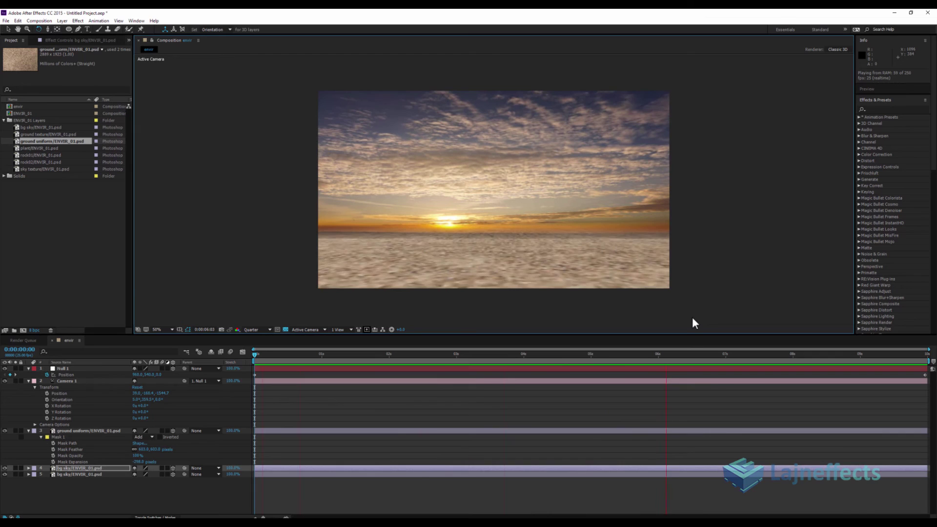
Stop the preview and collapse all layer properties so only the five layer rows show.
key(space)
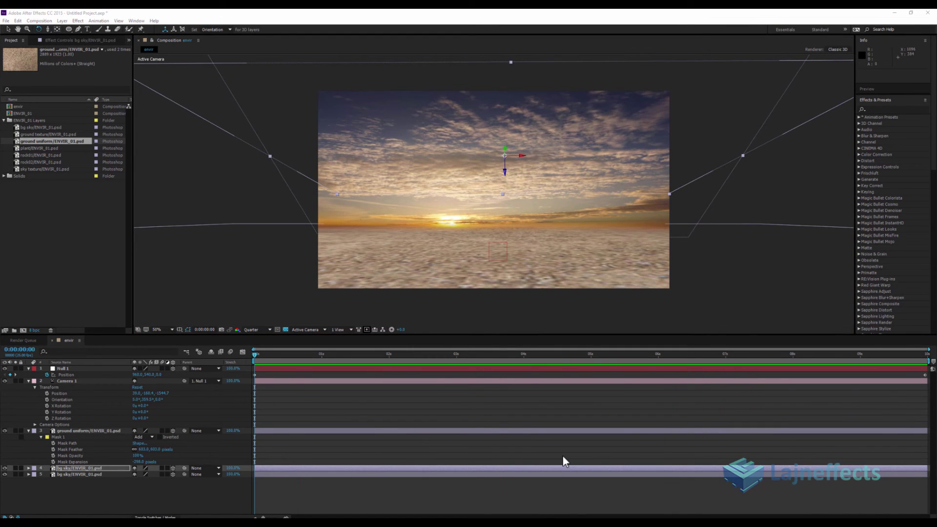
click(388, 505)
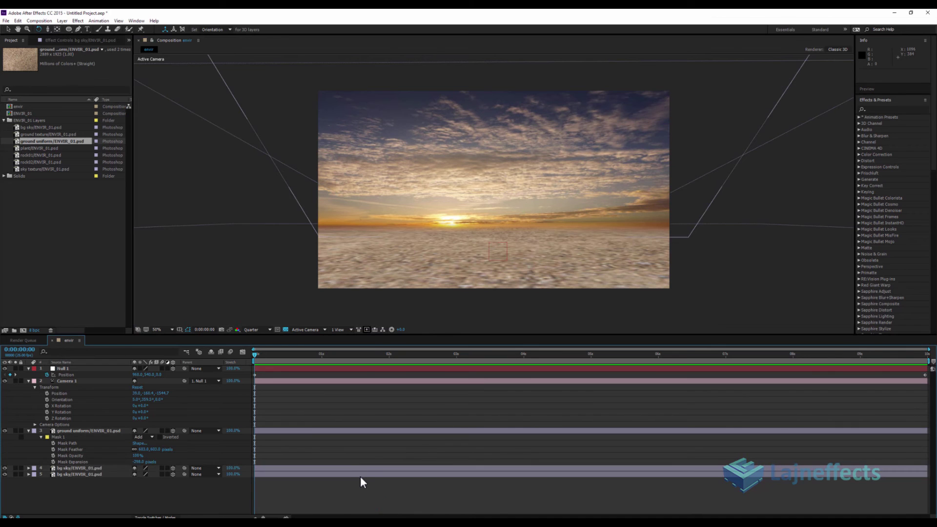
key(ctrl+a)
key(ctrl+a)
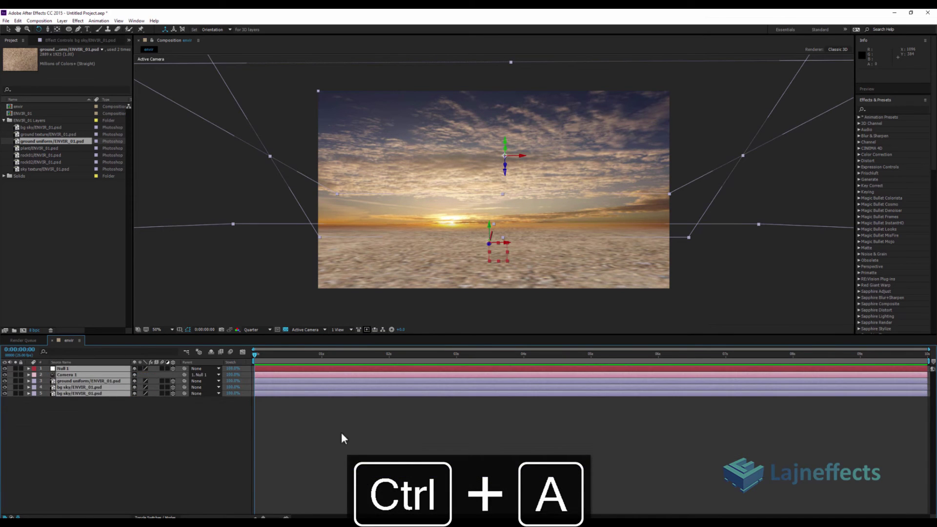
click(331, 412)
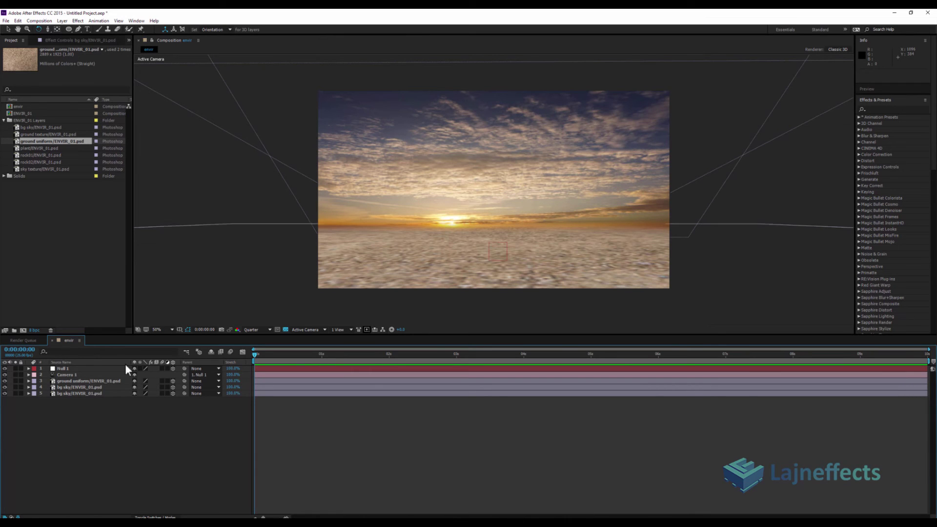
Replay the scene, stop at 0:00:01:04, and select the bottom bg sky layer.
click(338, 423)
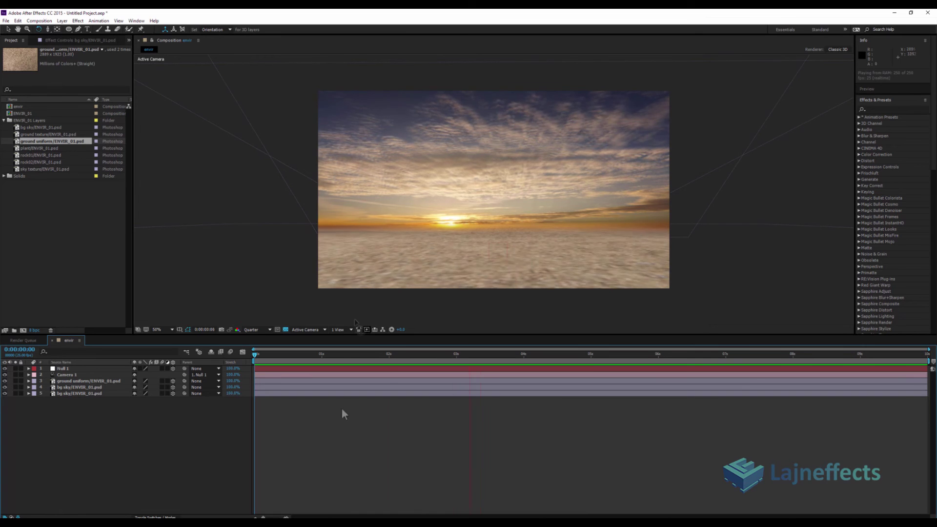
click(332, 356)
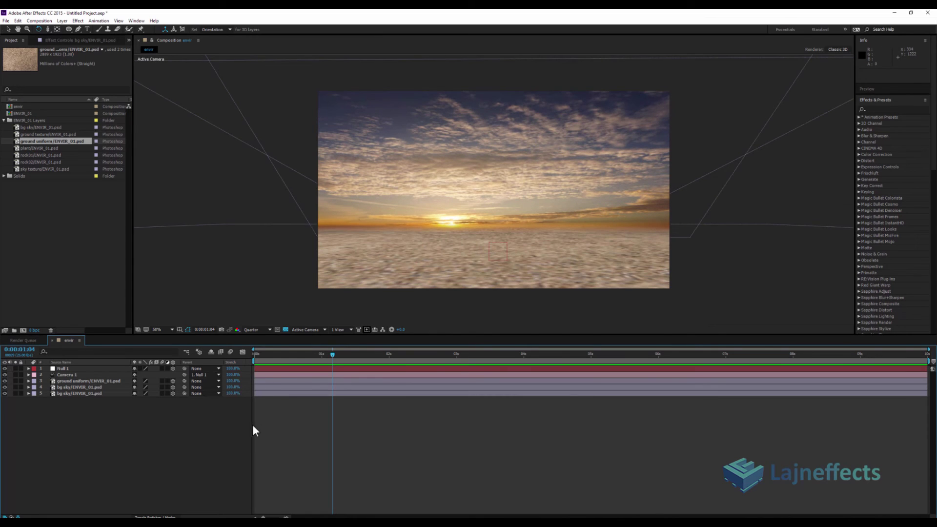
click(71, 393)
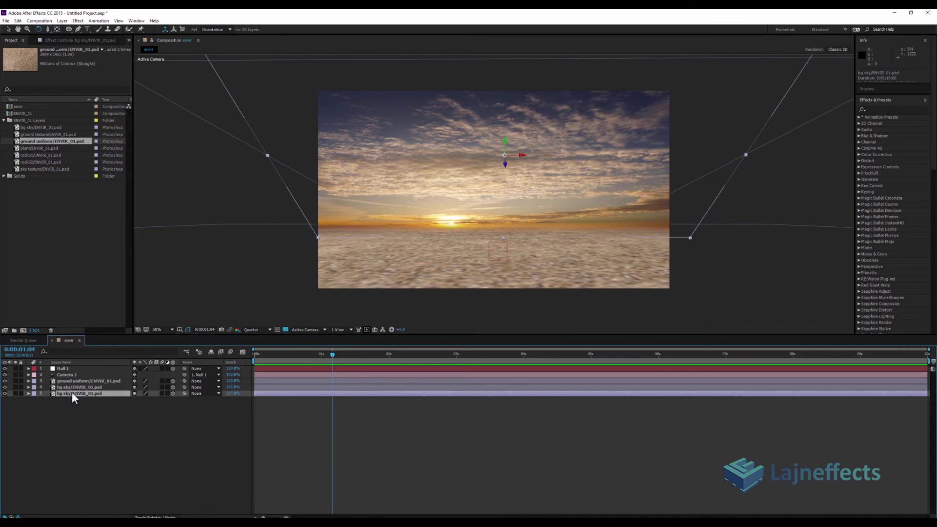
Pre-compose the bottom bg sky layer into a new composition named 'sky'.
click(83, 405)
click(81, 394)
click(62, 20)
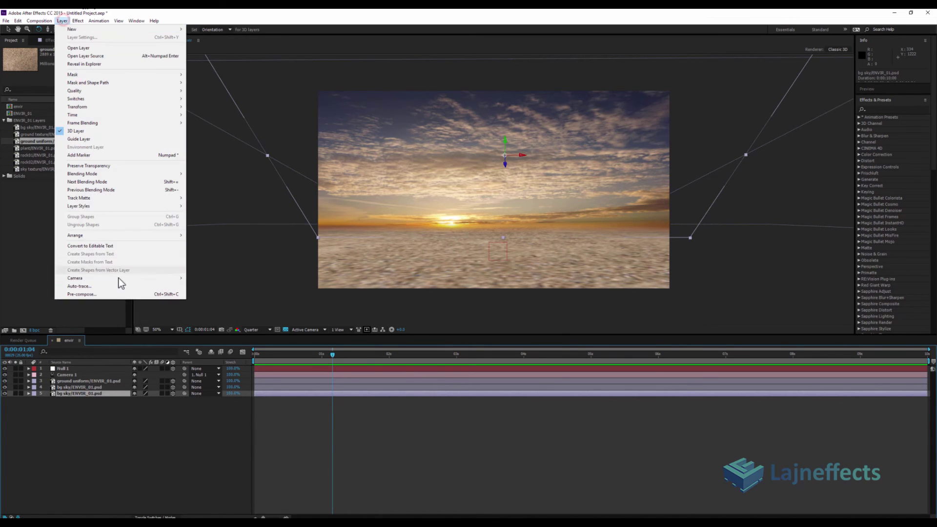
click(107, 294)
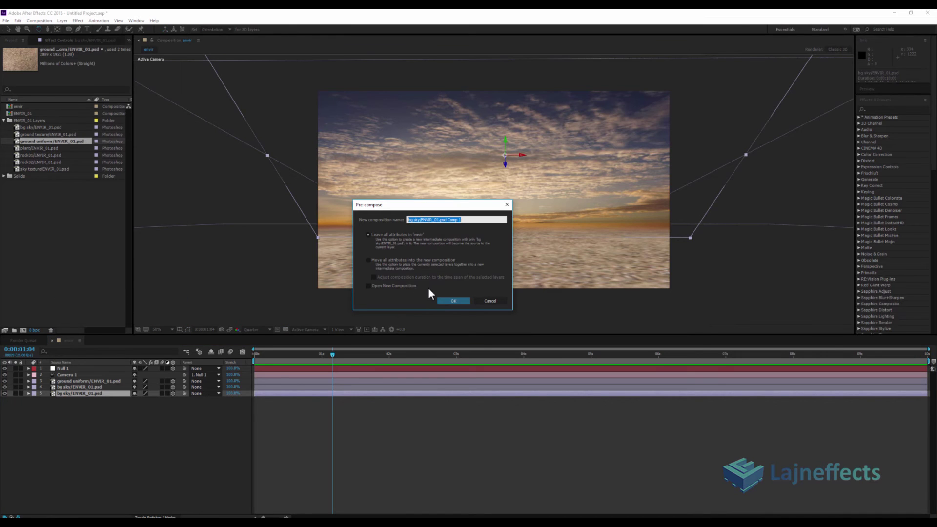
text(sky)
key(Return)
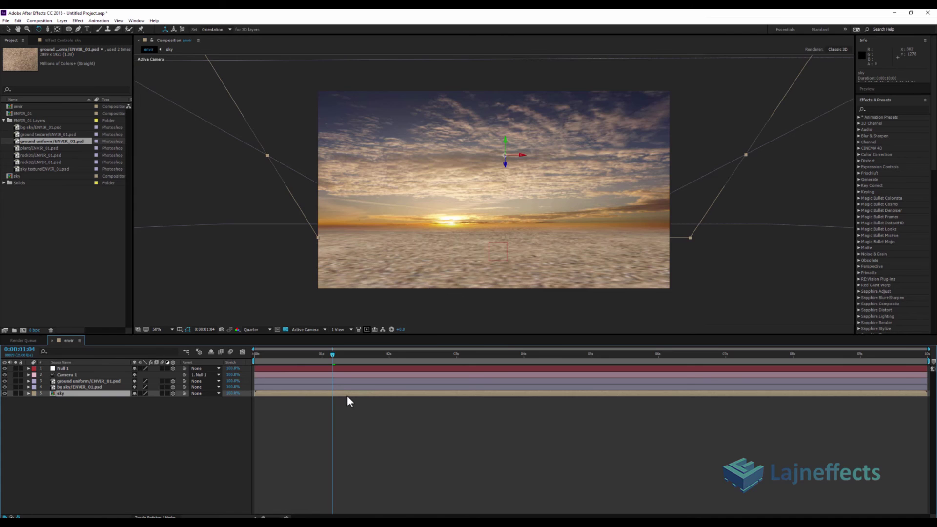
Open the sky precomp, zoom the viewer to 25%, and use the Selection tool.
double_click(348, 394)
scroll(483, 205, down, 2)
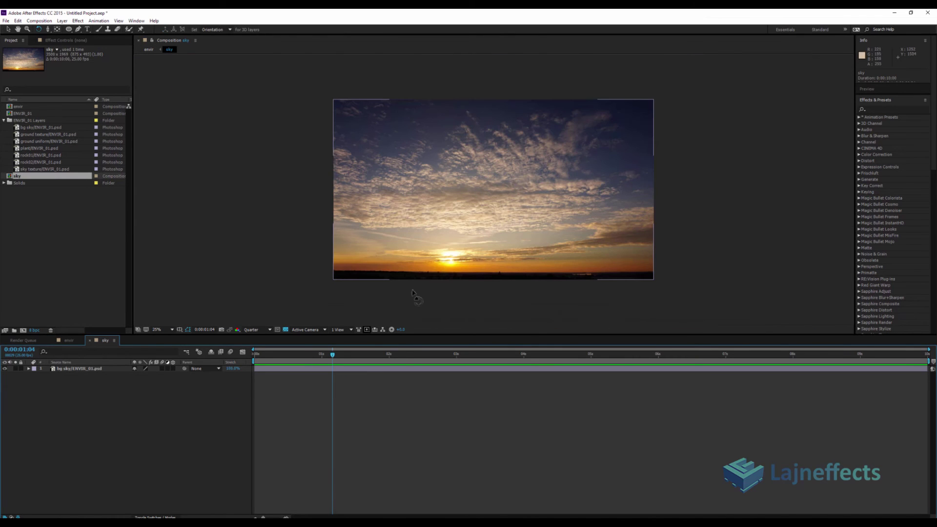
key(v)
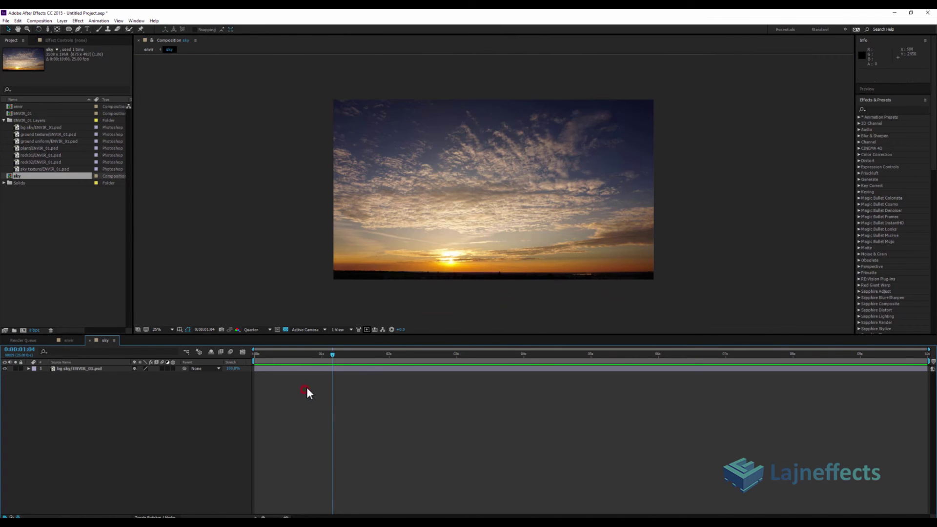
Preview the sky composition, return to the start, and reselect the bg sky layer.
click(312, 368)
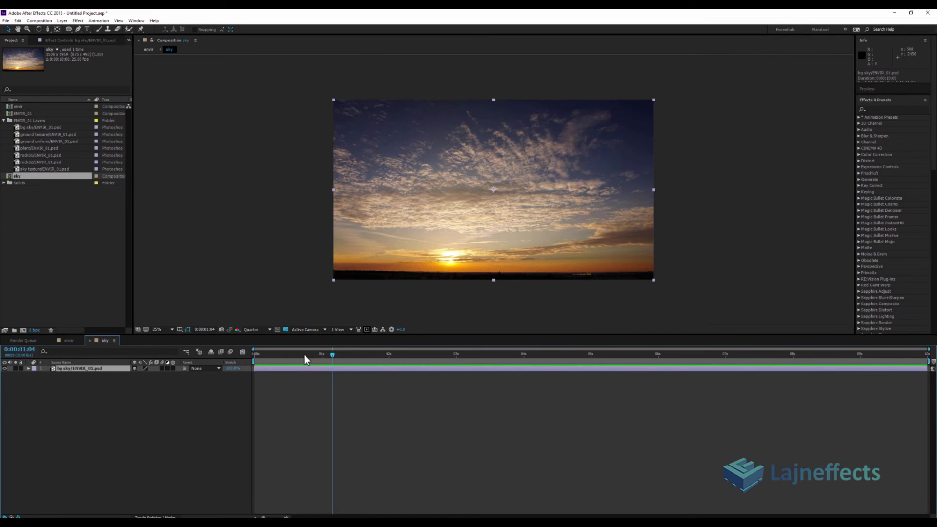
key(space)
key(space)
key(Home)
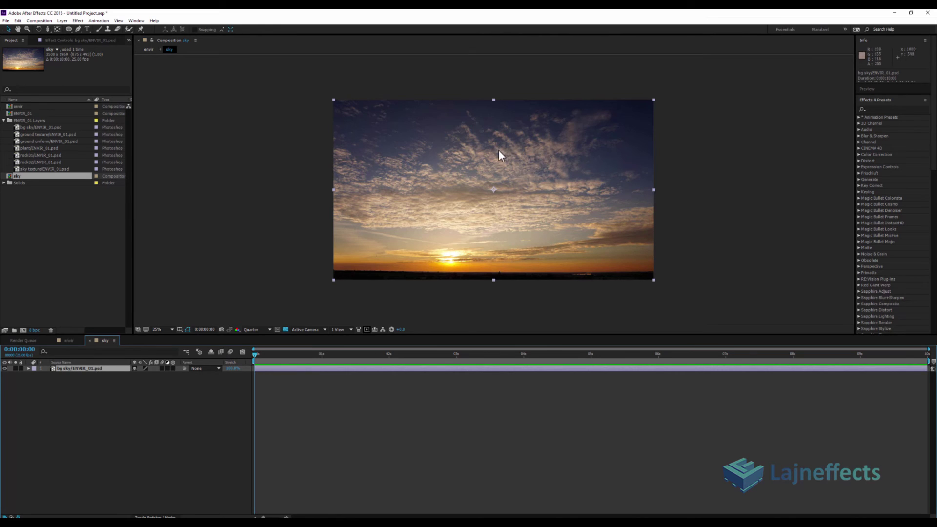
click(272, 402)
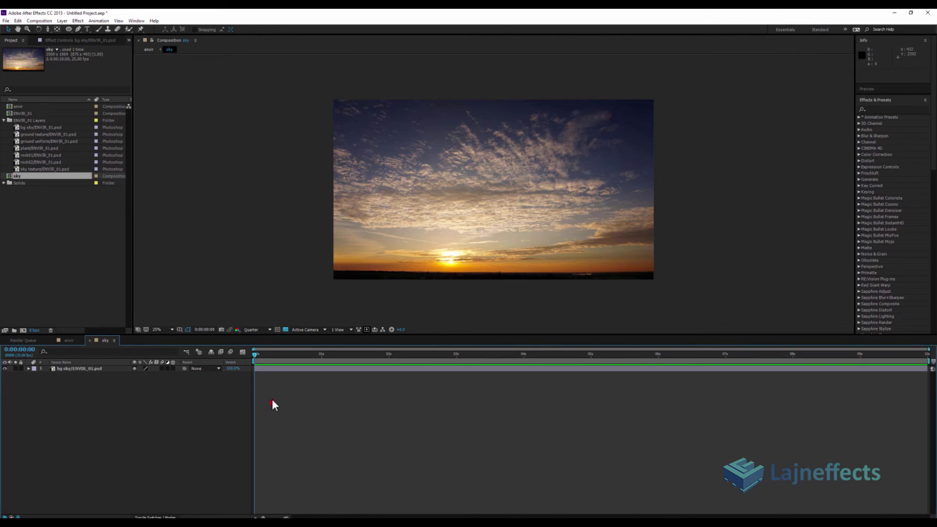
click(267, 369)
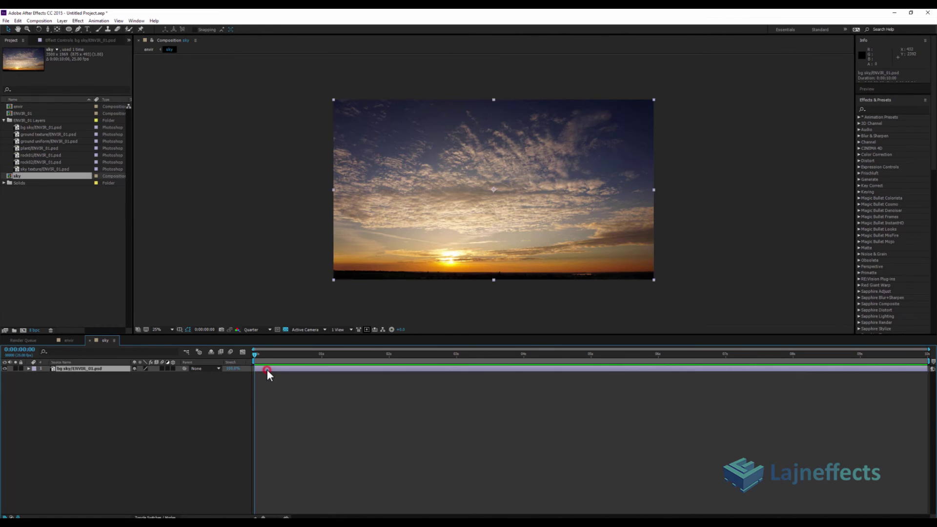
Place puppet pins along the sky's horizon and up its right edge to the top-right corner.
click(141, 29)
click(341, 267)
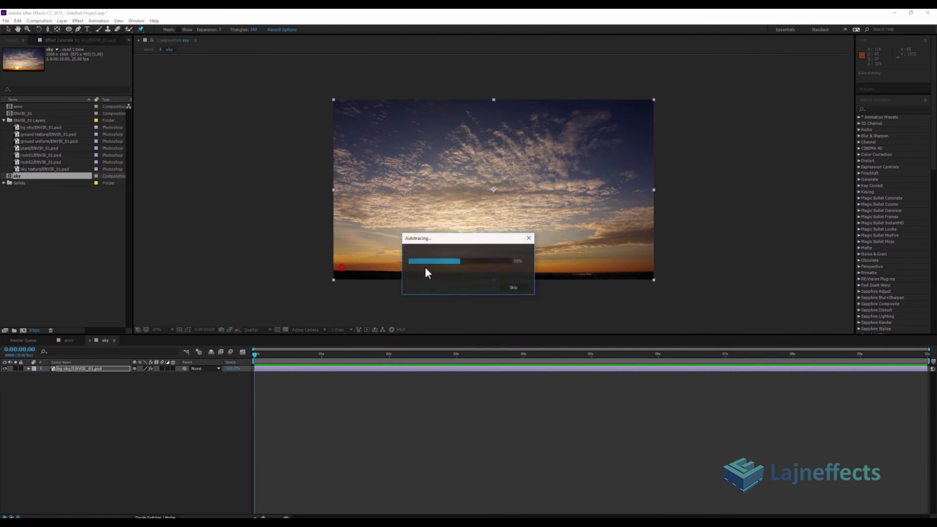
click(417, 268)
click(490, 268)
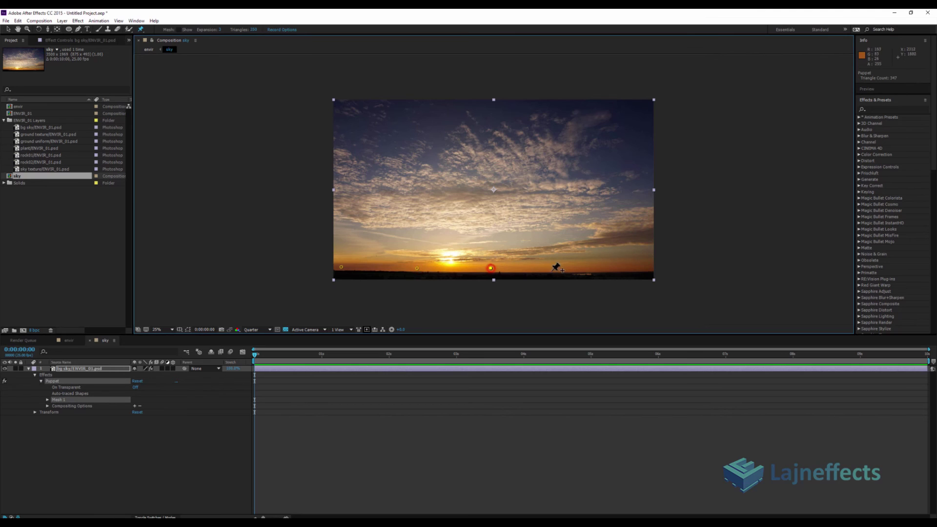
click(562, 271)
click(639, 269)
click(639, 226)
click(641, 174)
click(640, 135)
click(639, 106)
Add puppet pins along the sky's top edge and down its left side.
click(476, 107)
click(398, 105)
click(345, 108)
click(343, 143)
click(343, 191)
click(342, 232)
At the comp's last frame, select the top-edge pins and shift them left and up.
drag(254, 359, 925, 355)
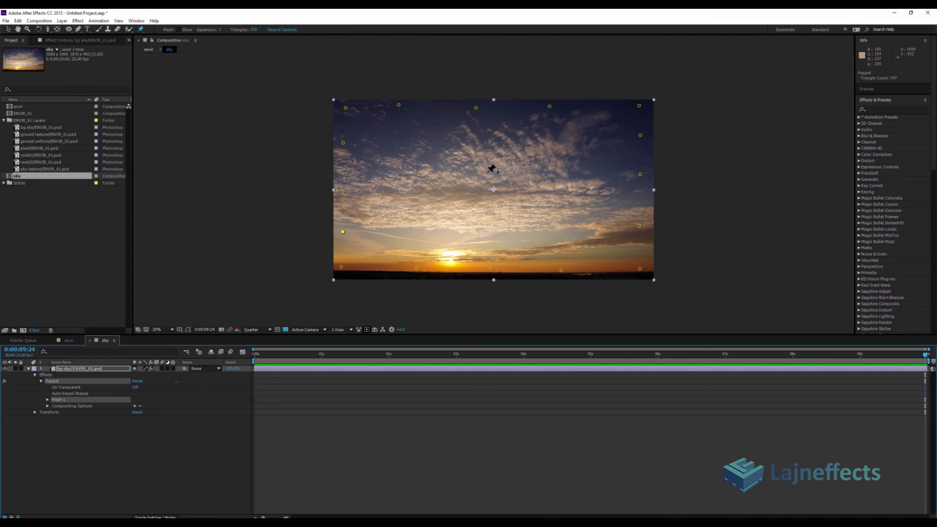
key(v)
click(550, 105)
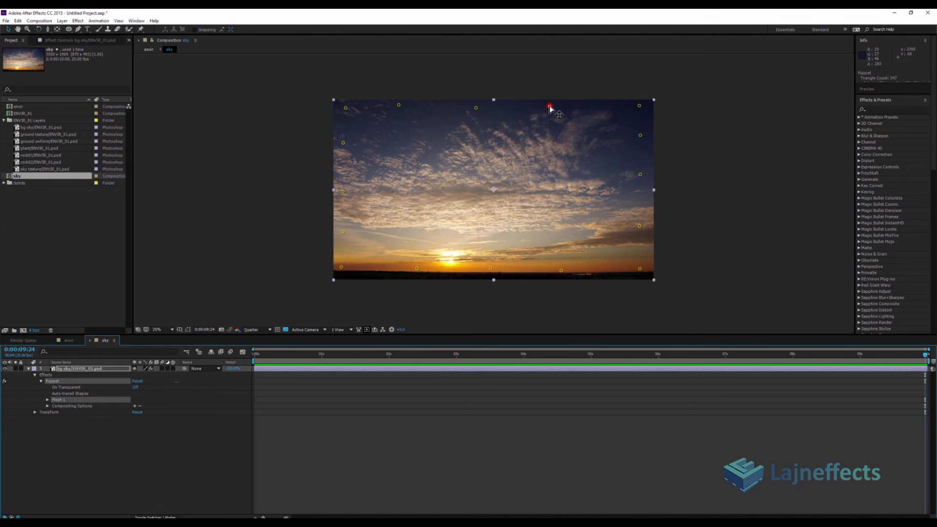
shift+click(640, 106)
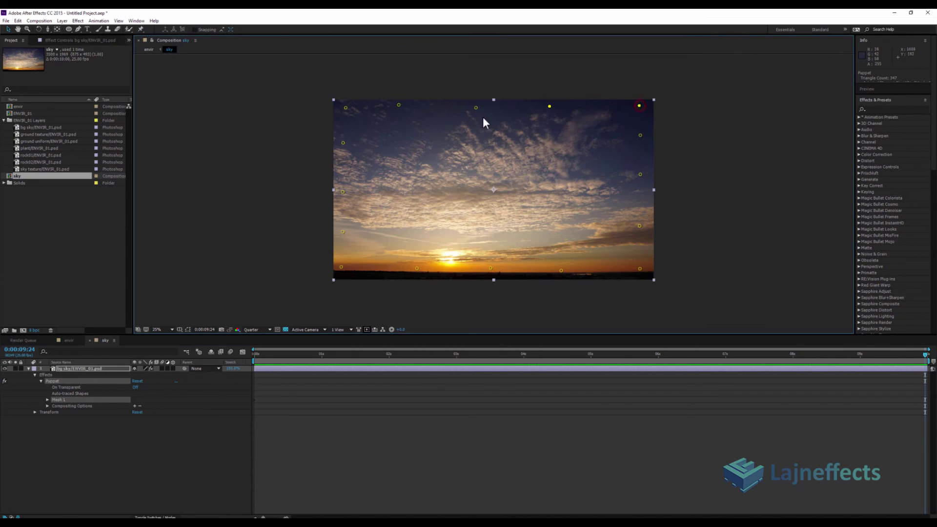
shift+click(476, 107)
shift+click(398, 105)
drag(345, 108, 284, 101)
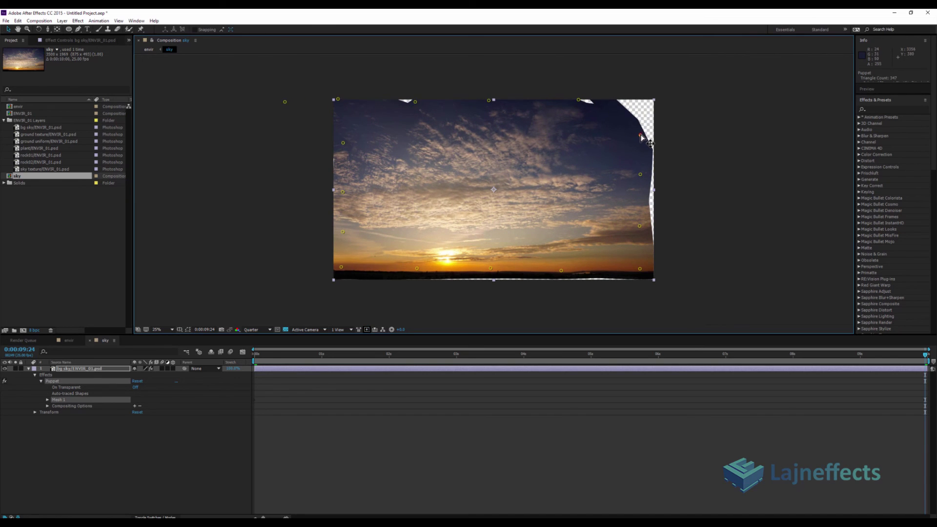
Drag the right-edge and left-edge pins outward to fill the corners and straighten the edges.
drag(640, 137, 667, 122)
drag(640, 174, 647, 174)
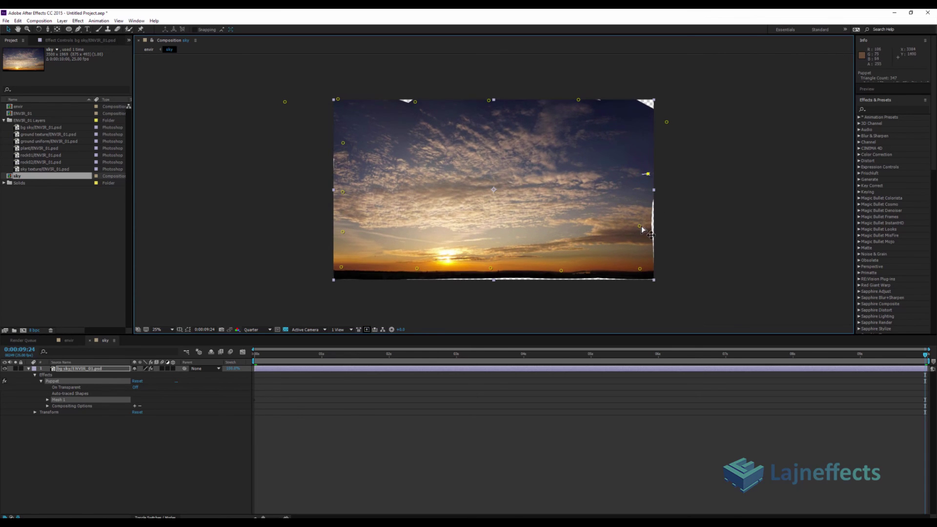
drag(640, 226, 645, 227)
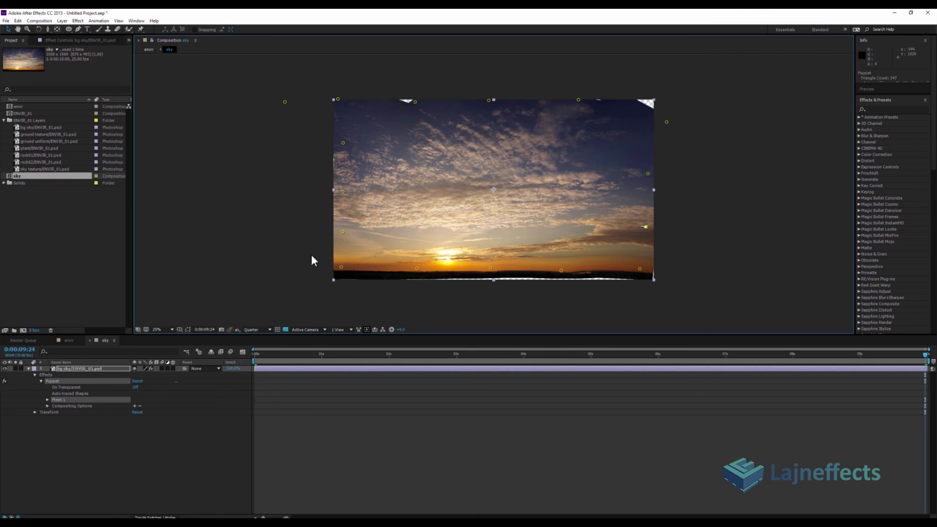
drag(340, 146, 313, 145)
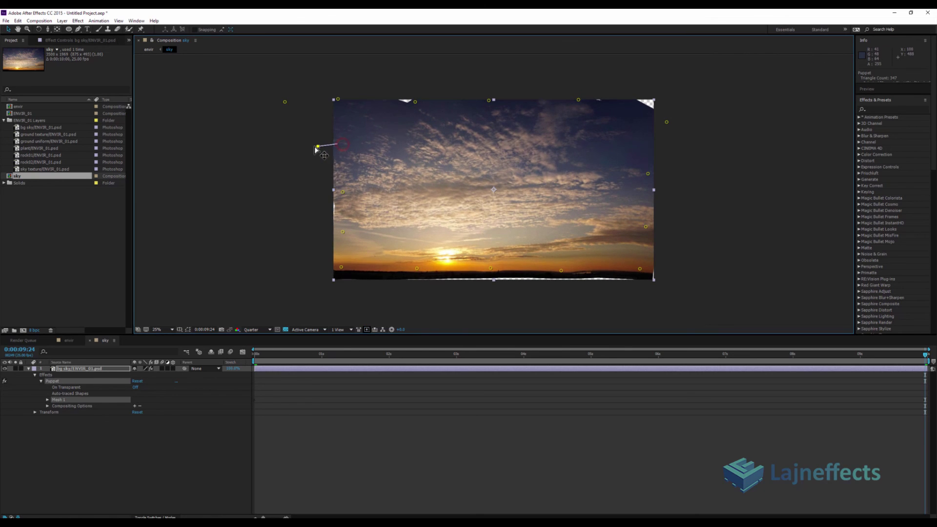
drag(341, 192, 329, 193)
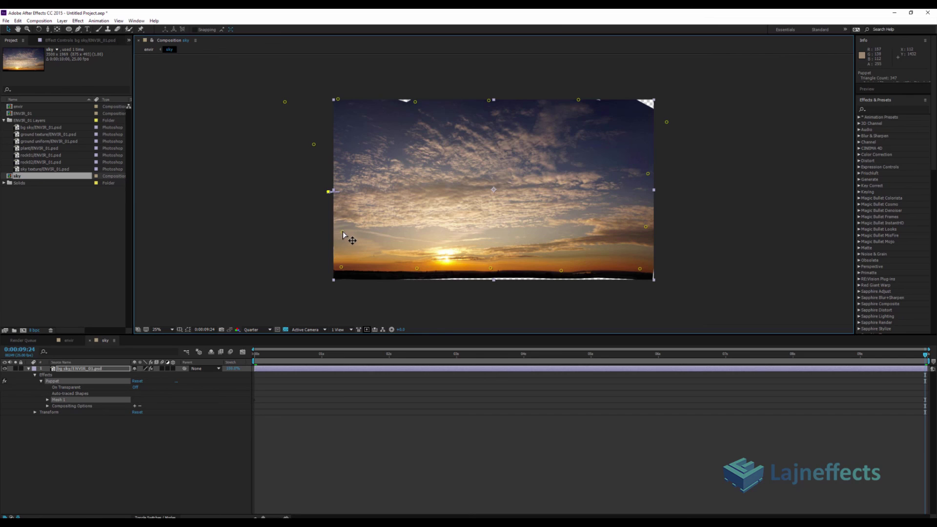
drag(343, 234, 338, 235)
Preview the cloud drift animation, then return to the start with the pins hidden.
key(space)
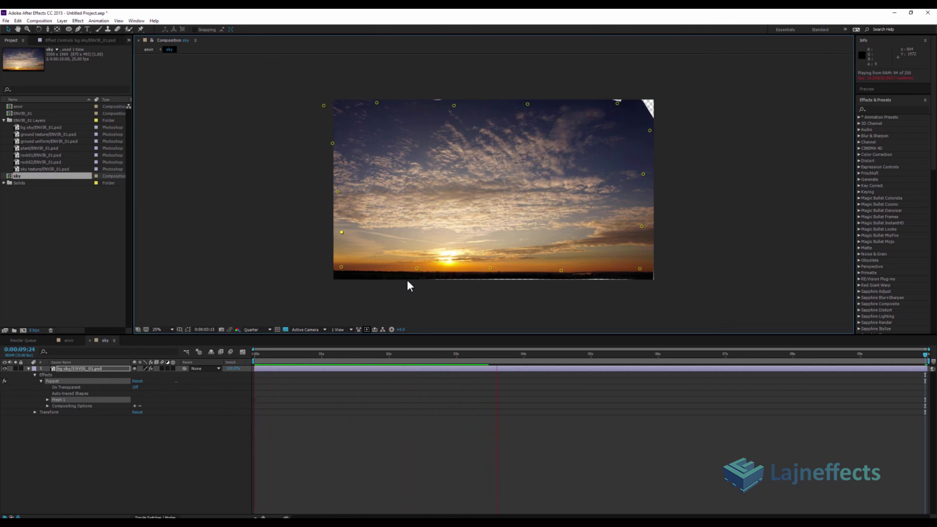
click(339, 355)
drag(339, 359, 192, 362)
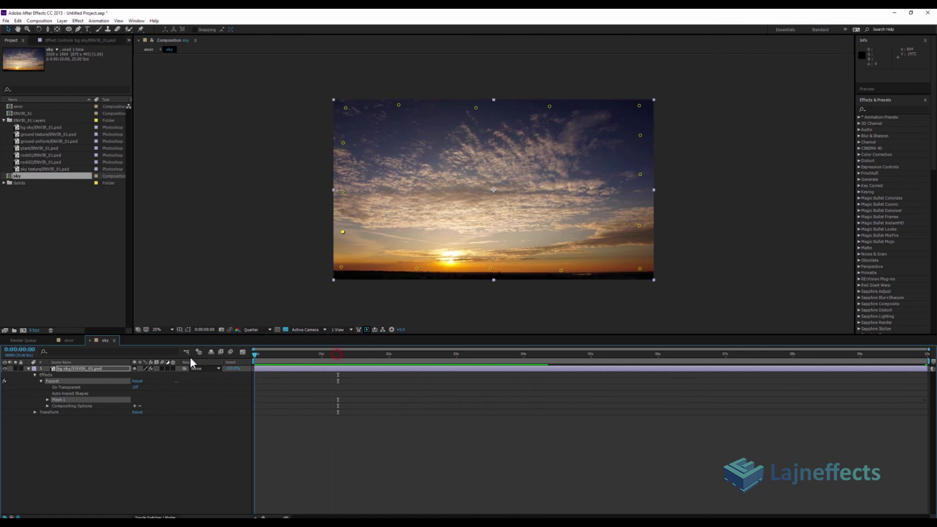
click(299, 369)
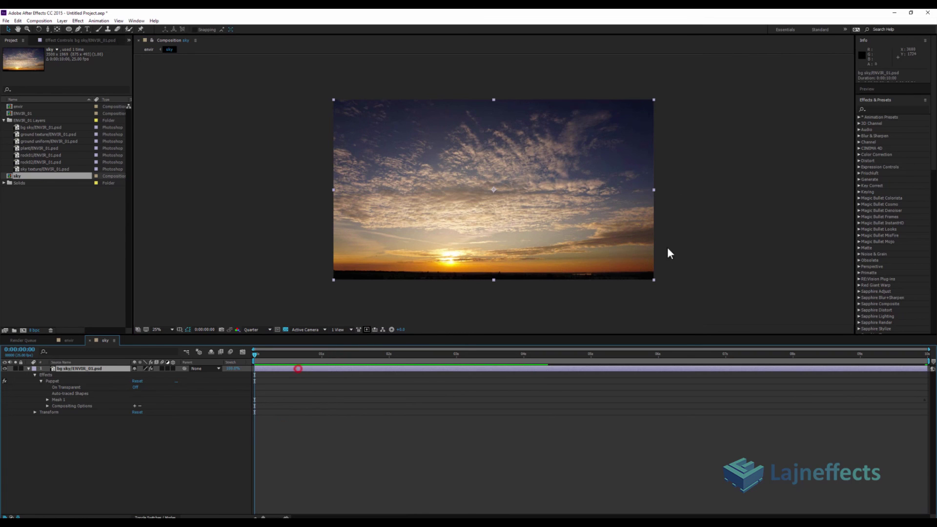
Scale the sky layer to 107% at the comp's end to cover warped edges.
key(End)
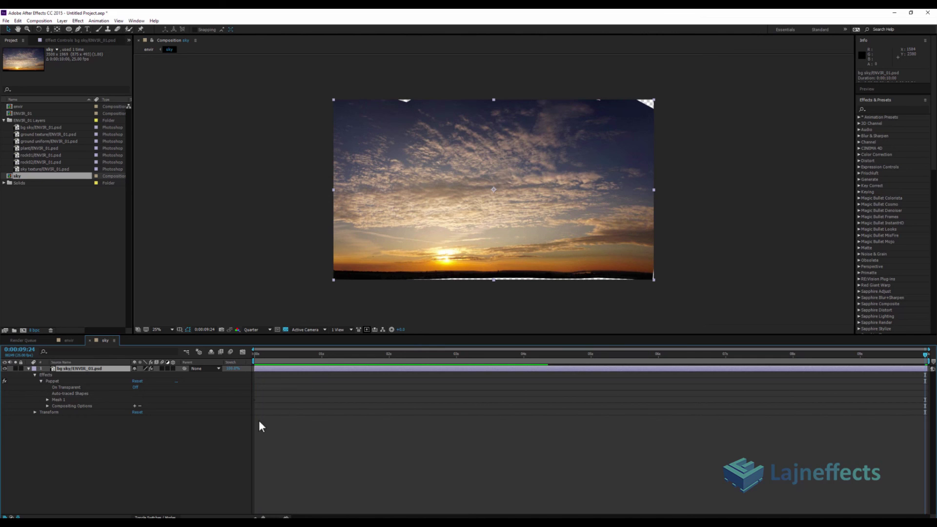
key(s)
drag(156, 378, 157, 375)
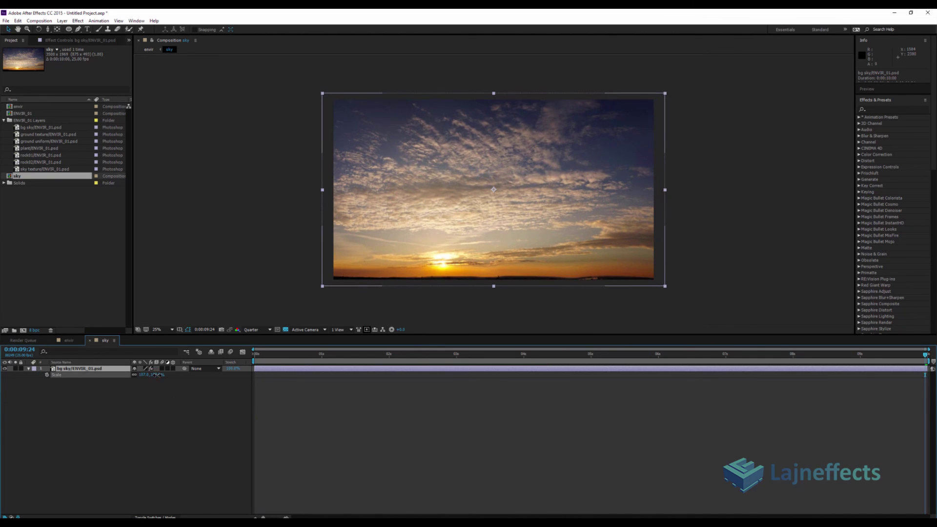
Switch to the envir composition, zoom out, and preview the scene from the start.
click(68, 340)
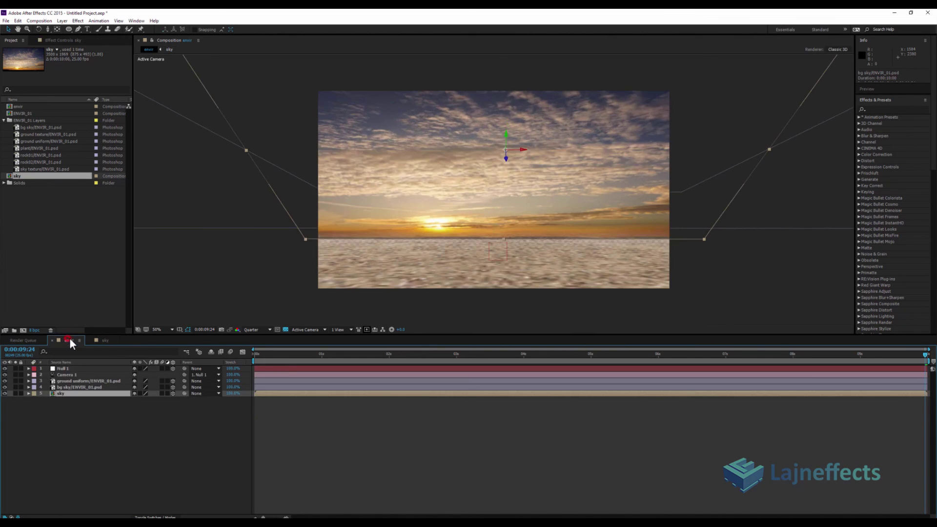
key(comma)
key(comma)
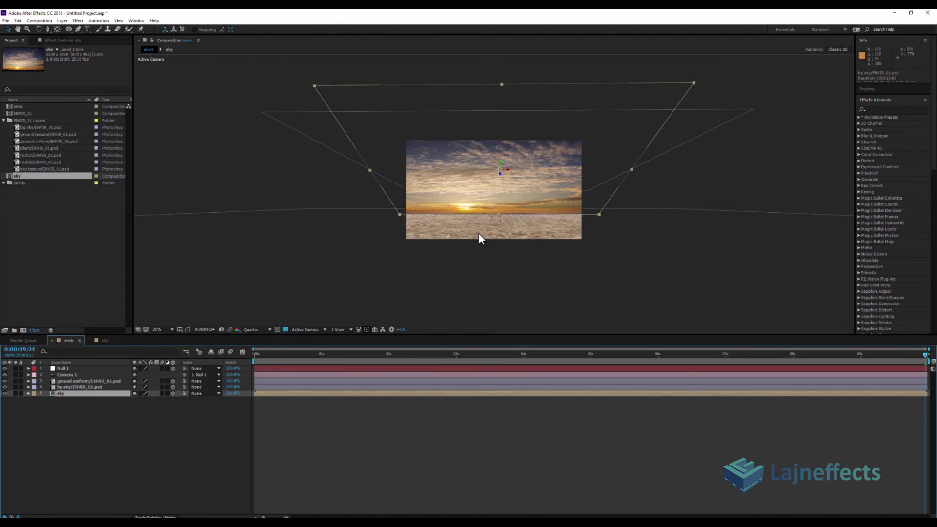
key(space)
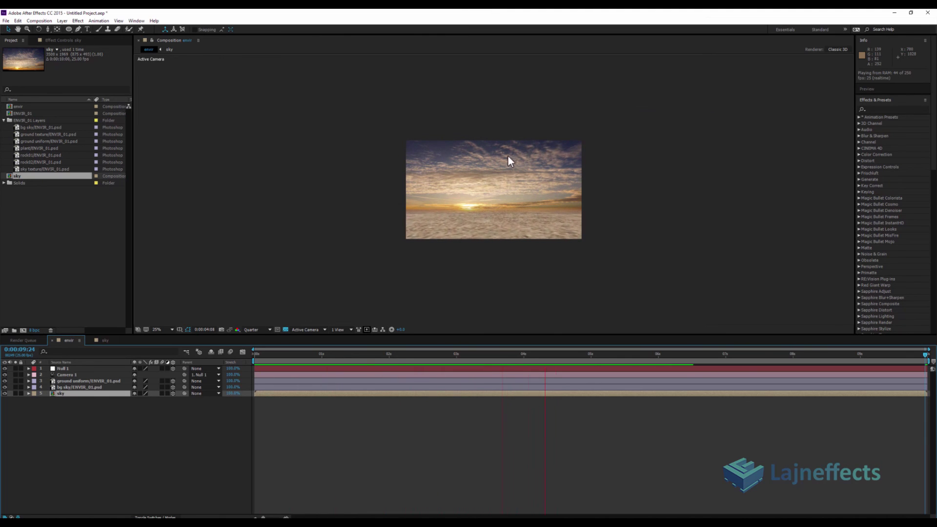
drag(370, 355, 60, 413)
Replace the upper bg sky layer with the sky precomp and preview the drifting sky.
click(64, 408)
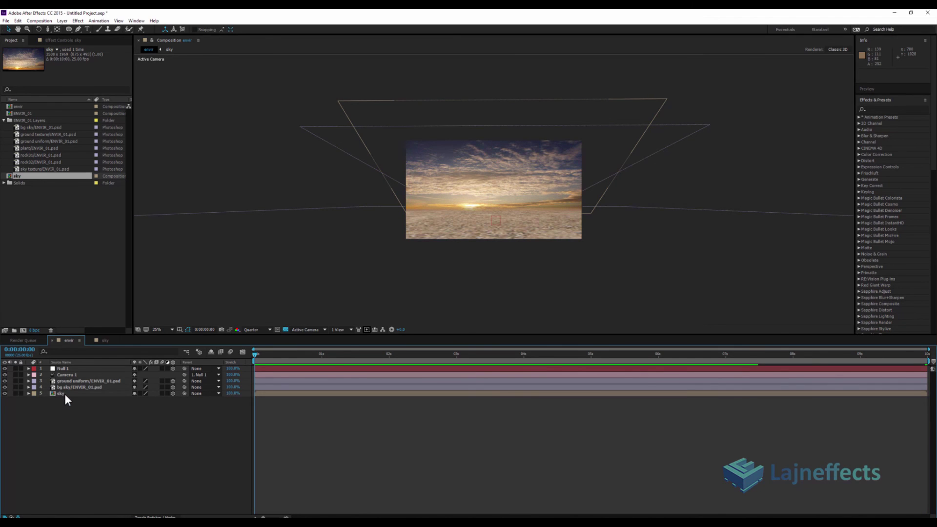
click(67, 386)
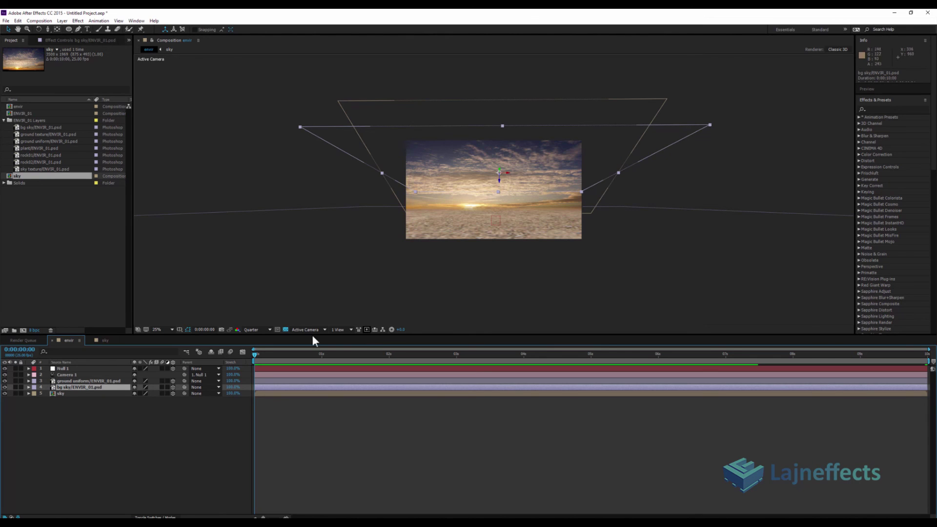
click(76, 422)
click(73, 388)
drag(16, 175, 72, 388)
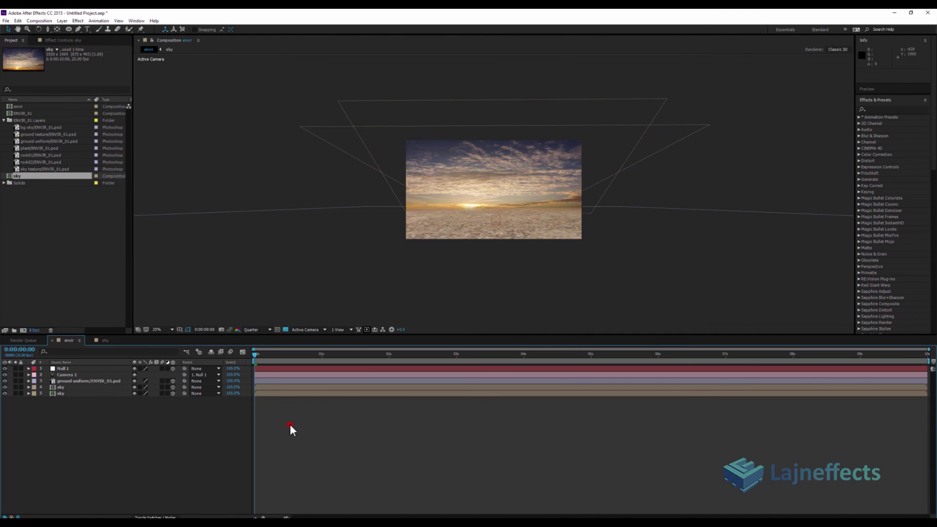
key(space)
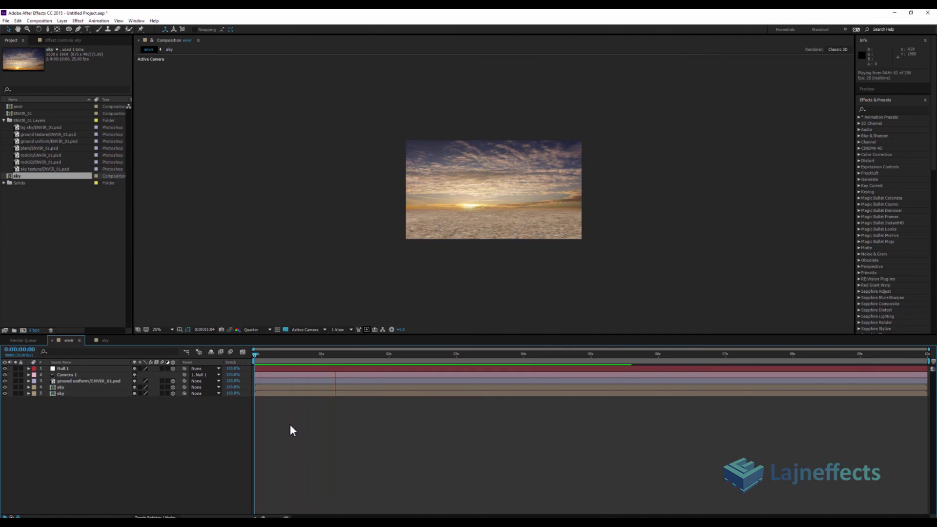